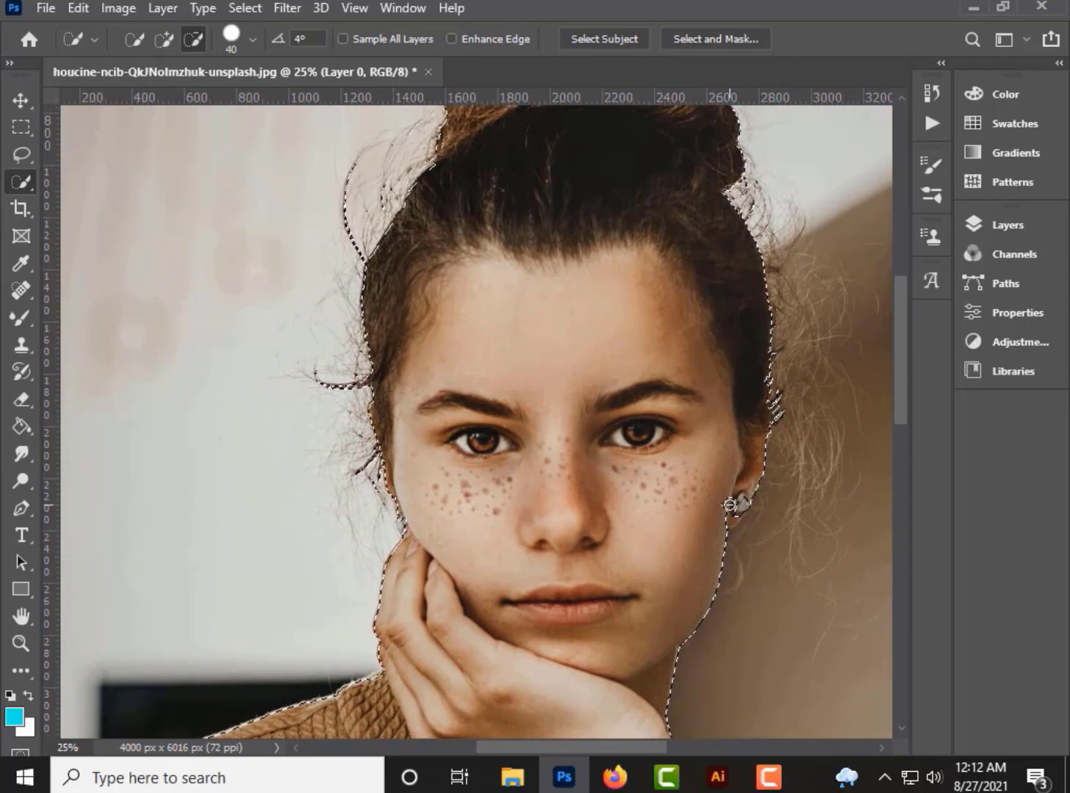
Add the missing area around the woman's earring to the selection with the Quick Selection tool
{"action": "left_click", "coordinate": [166, 42]}
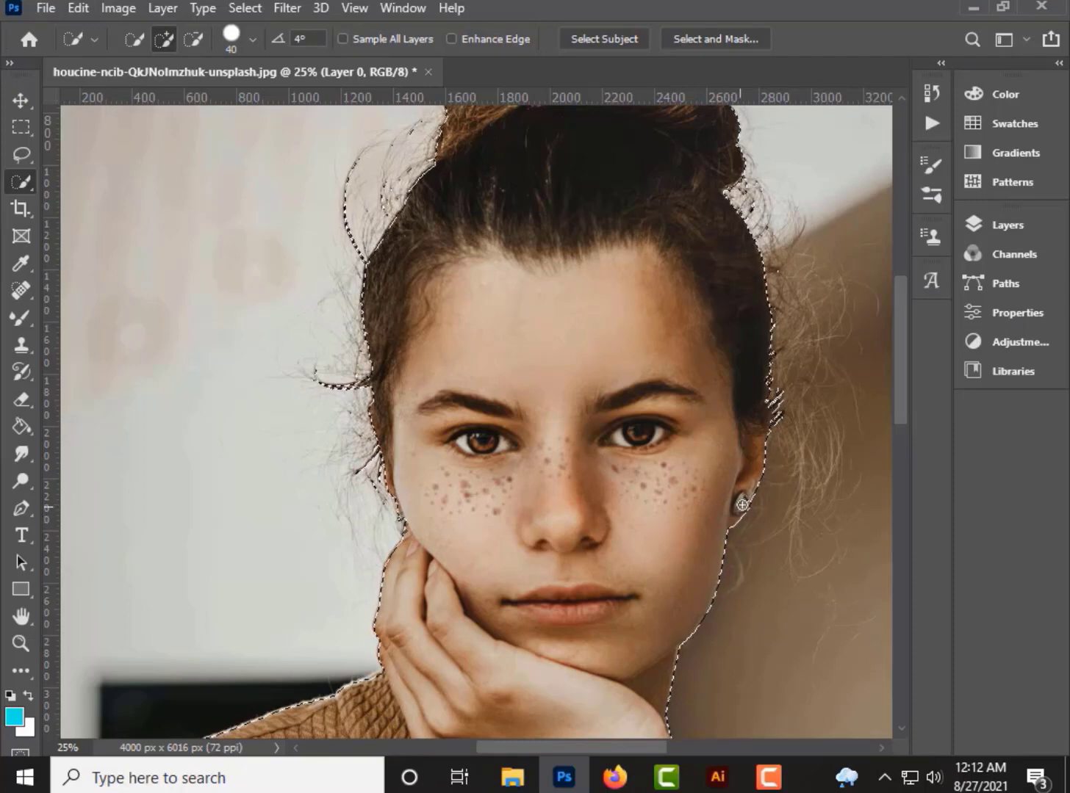
{"action": "left_click_drag", "start_coordinate": [742, 387], "coordinate": [679, 551]}
{"action": "scroll", "coordinate": [427, 499], "scroll_direction": "down", "scroll_amount": 3}
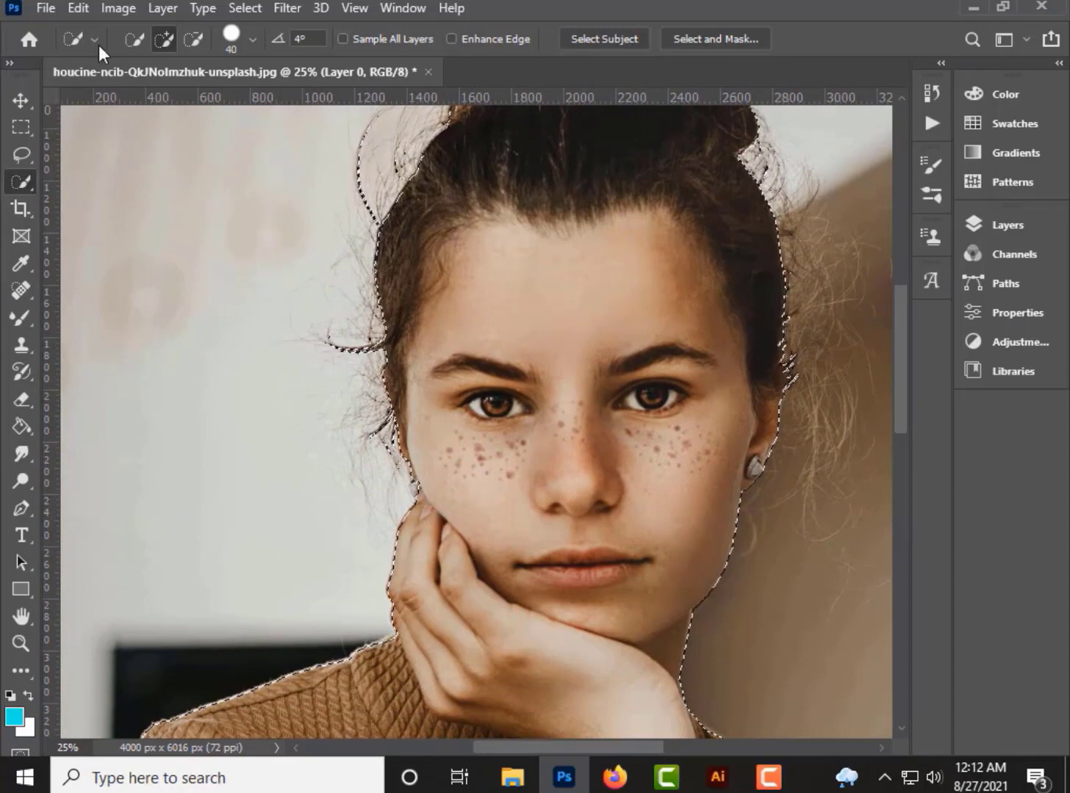
Subtract the background from the selection around the loose hair loop and beside the bun
{"action": "left_click", "coordinate": [194, 39]}
{"action": "scroll", "coordinate": [291, 368], "scroll_direction": "up", "scroll_amount": 3}
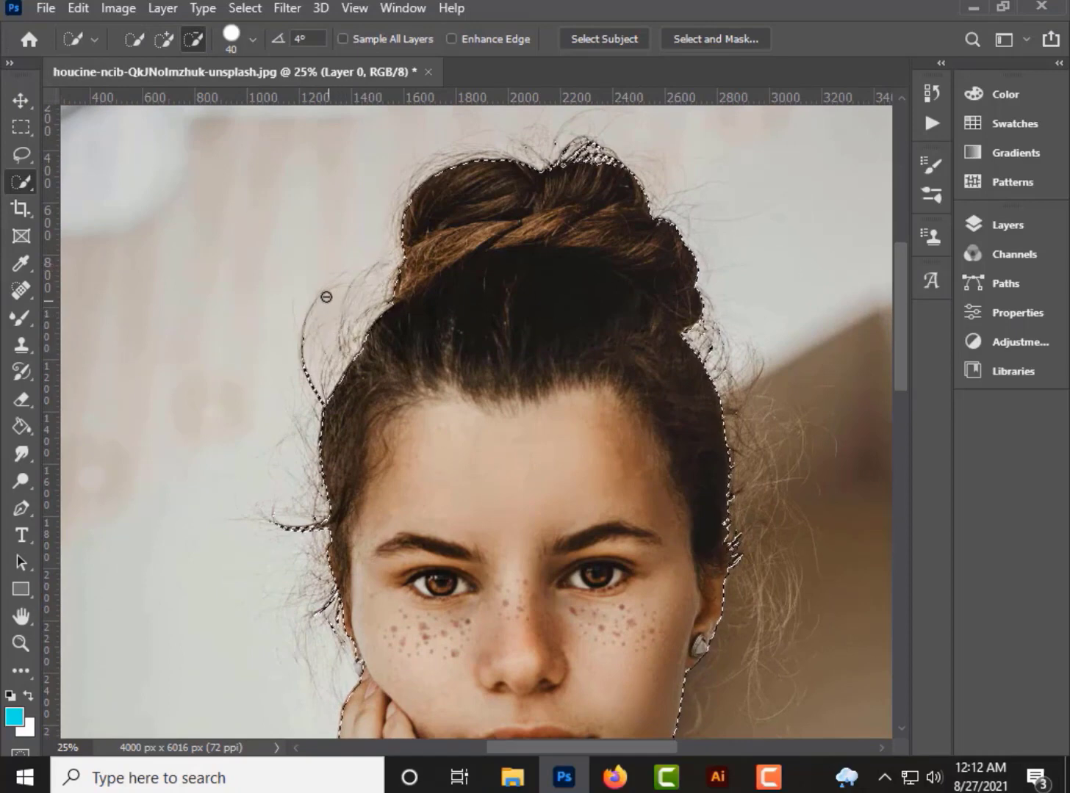
{"action": "left_click_drag", "start_coordinate": [324, 296], "coordinate": [328, 233]}
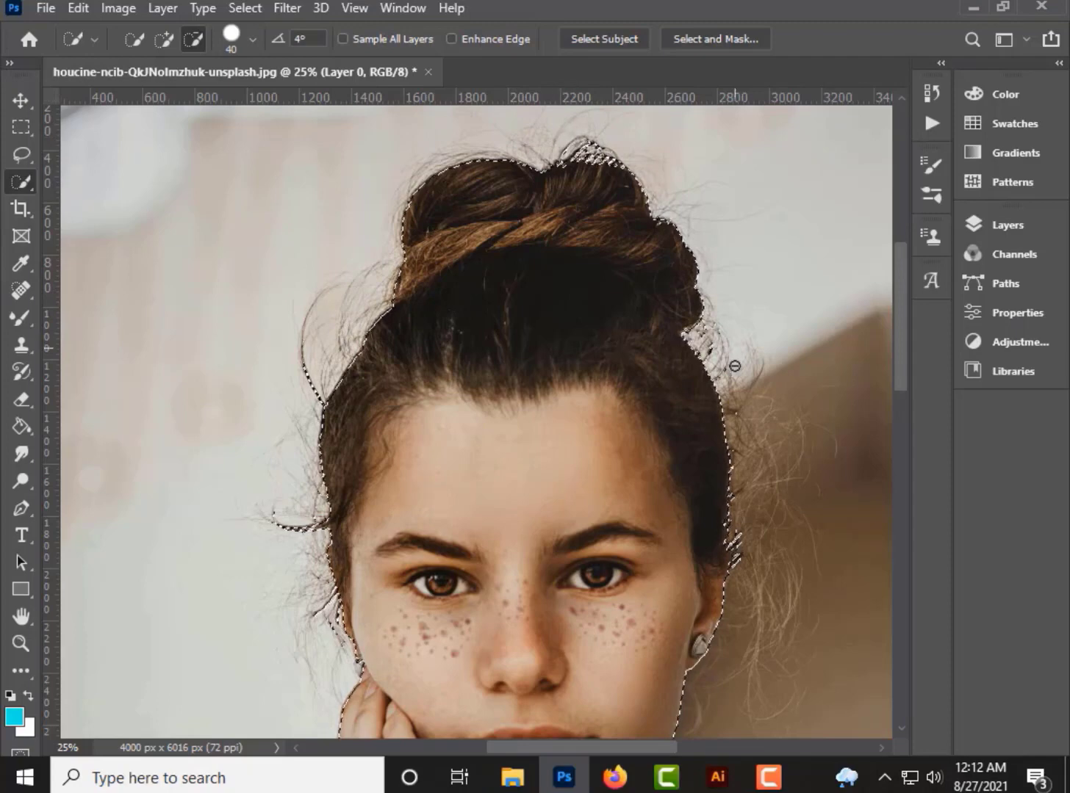
{"action": "mouse_move", "coordinate": [732, 373]}
{"action": "left_mouse_down"}
{"action": "mouse_move", "coordinate": [724, 343]}
{"action": "mouse_move", "coordinate": [703, 330]}
{"action": "left_mouse_up"}
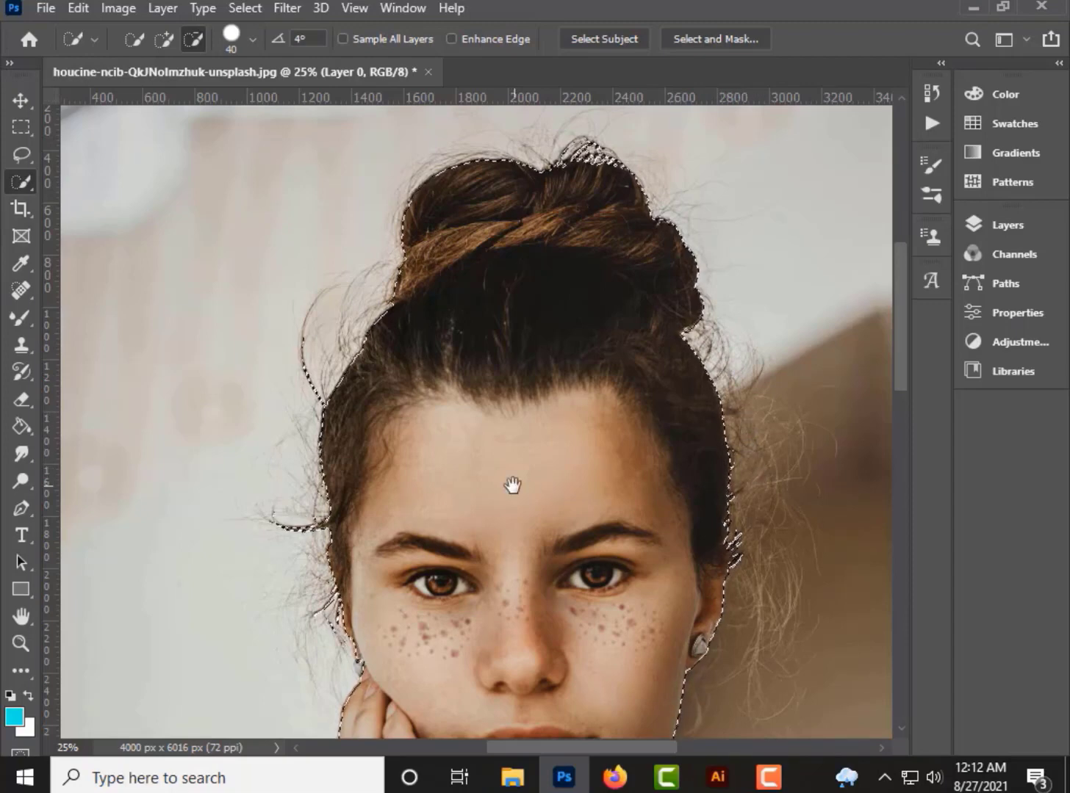
{"action": "left_click_drag", "start_coordinate": [513, 484], "coordinate": [631, 277]}
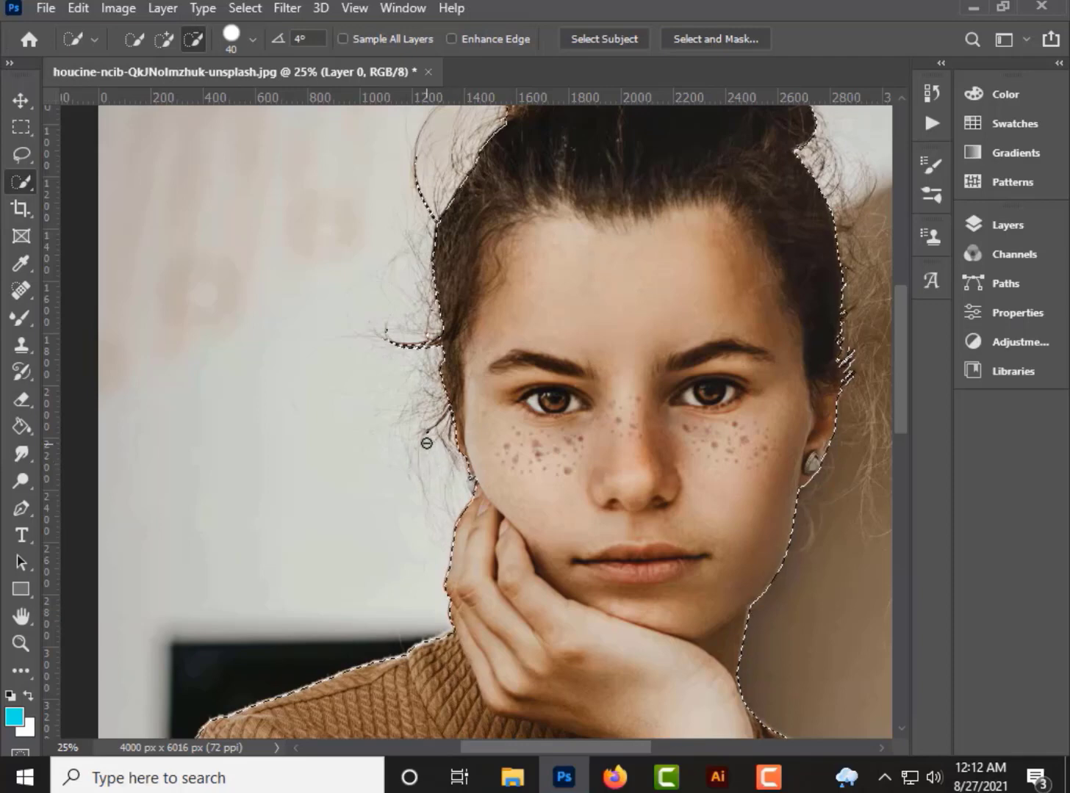
Copy the selected woman onto a new layer and check the cutout by hiding and reshowing Layer 0
{"action": "left_click", "coordinate": [987, 230]}
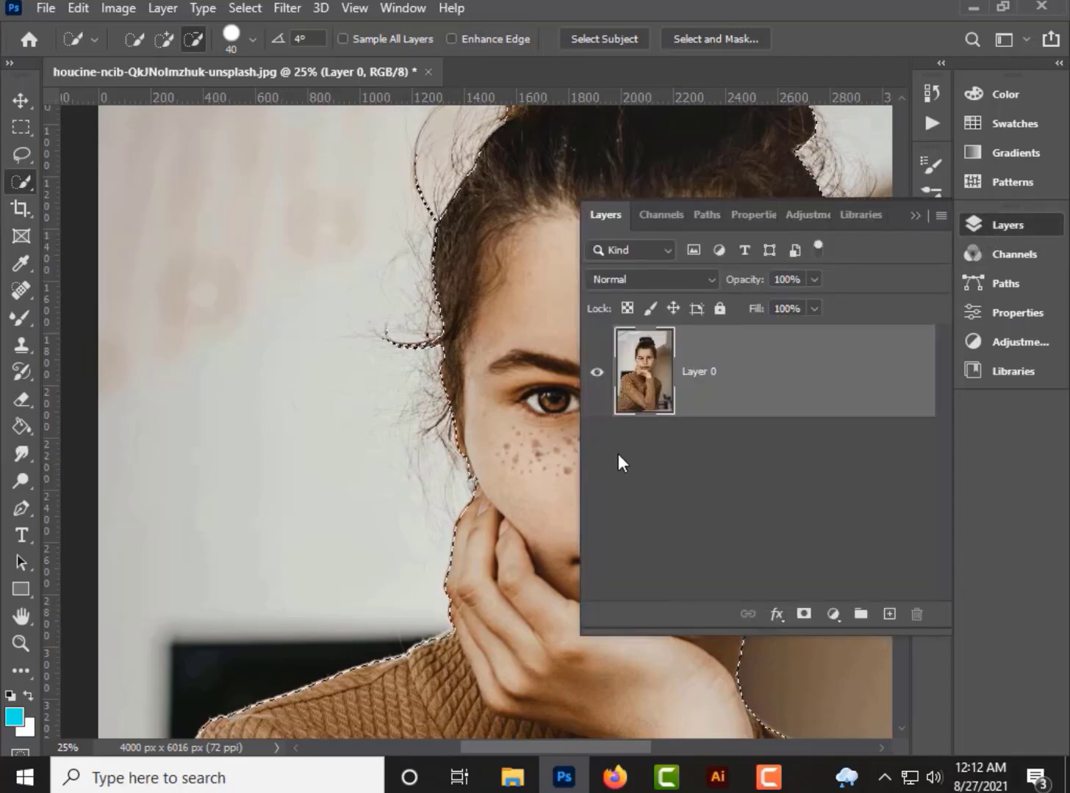
{"action": "key", "text": "ctrl+j"}
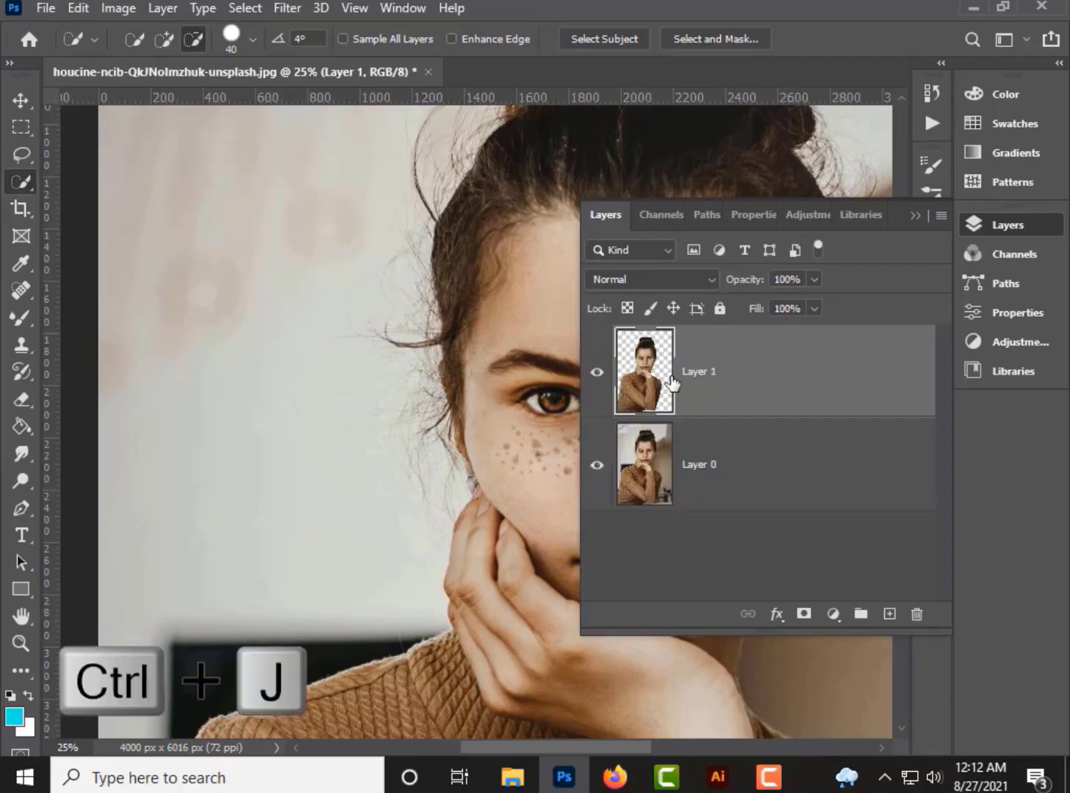
{"action": "left_click", "coordinate": [596, 465]}
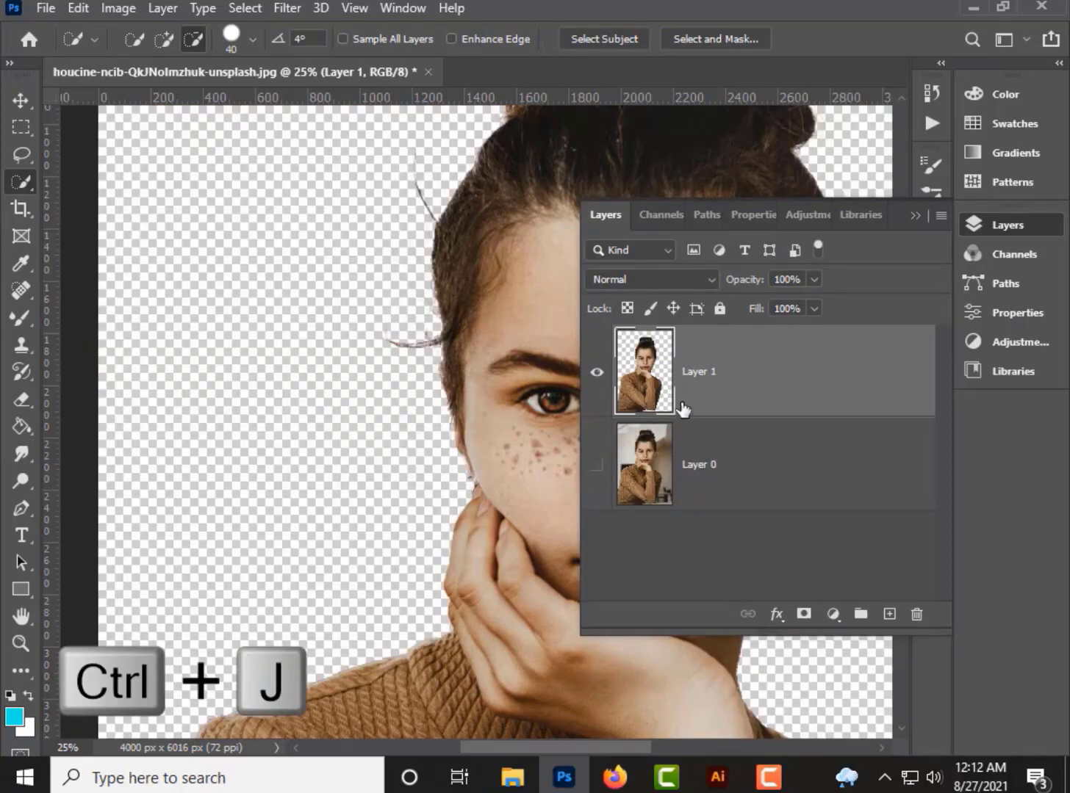
{"action": "key", "text": "ctrl+minus"}
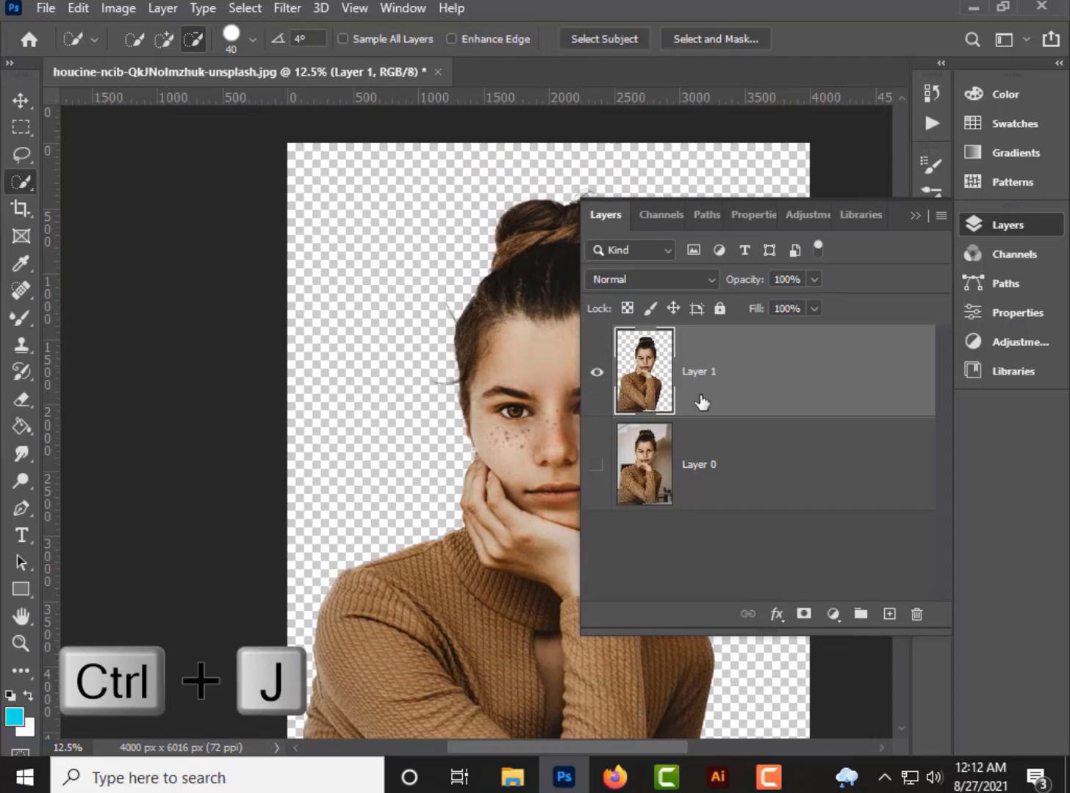
{"action": "left_click", "coordinate": [597, 465]}
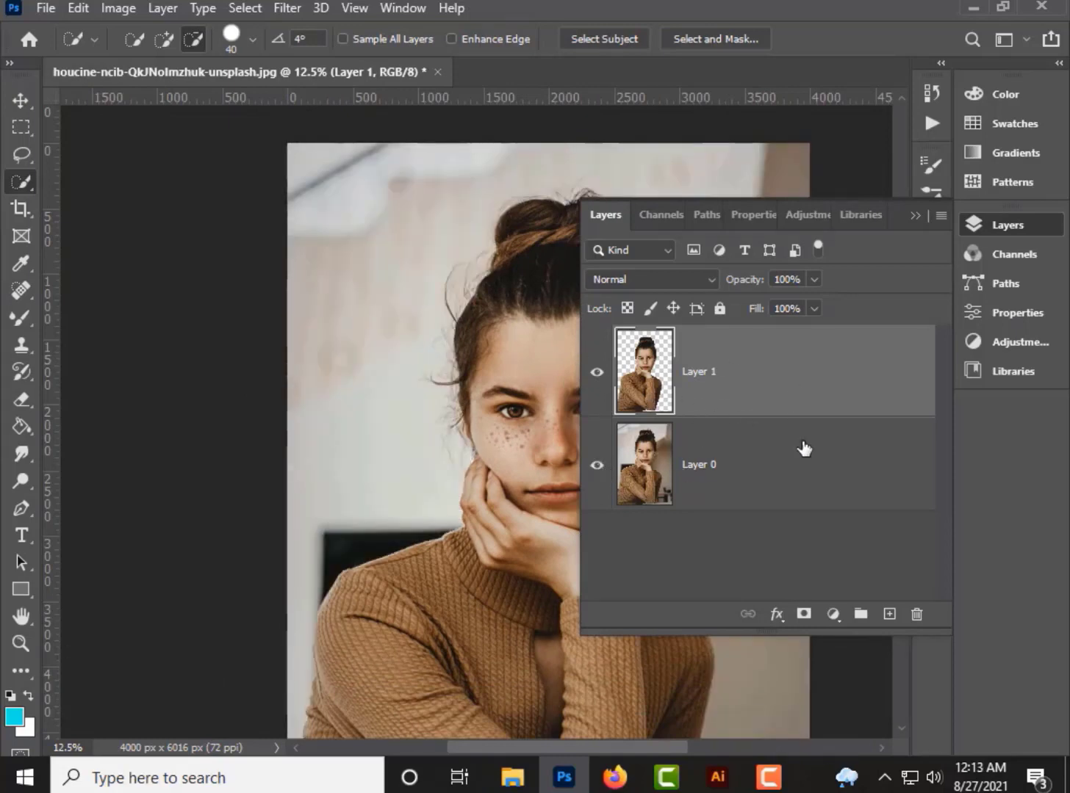
{"action": "left_click", "coordinate": [916, 218]}
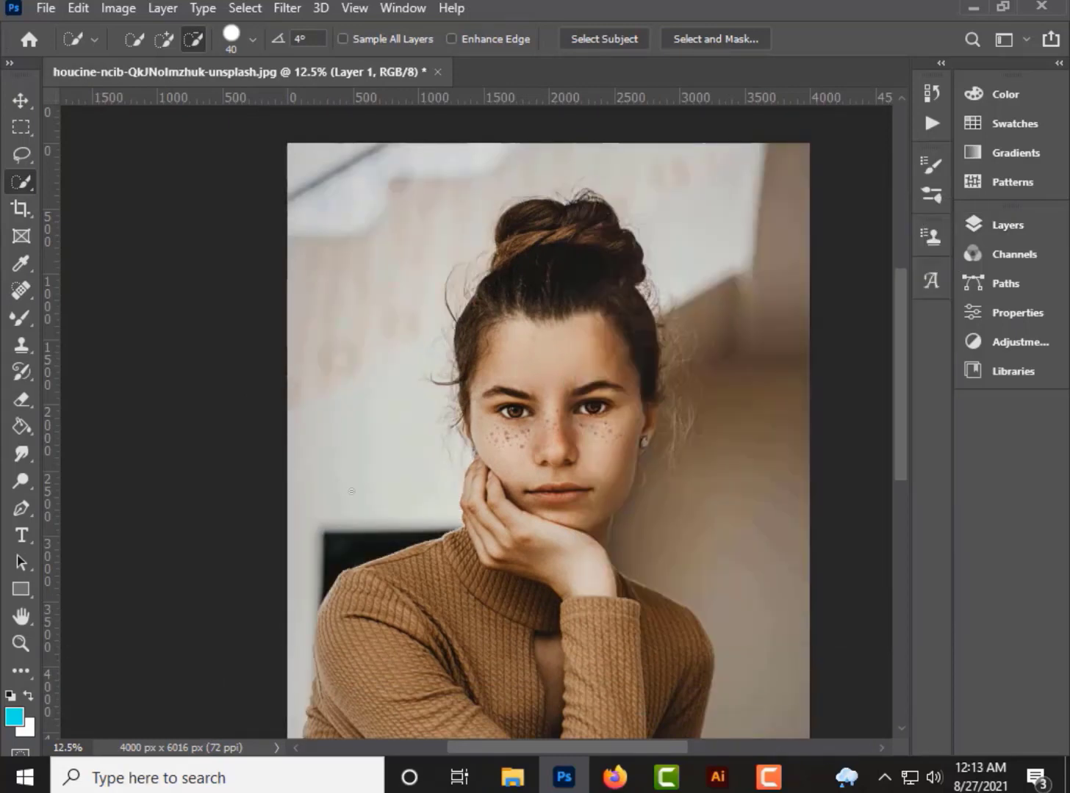
Open the ripped-paper image NicePng_ripped-paper-png_83670(1) from the Downloads folder
{"action": "left_click", "coordinate": [21, 99]}
{"action": "left_click", "coordinate": [38, 10]}
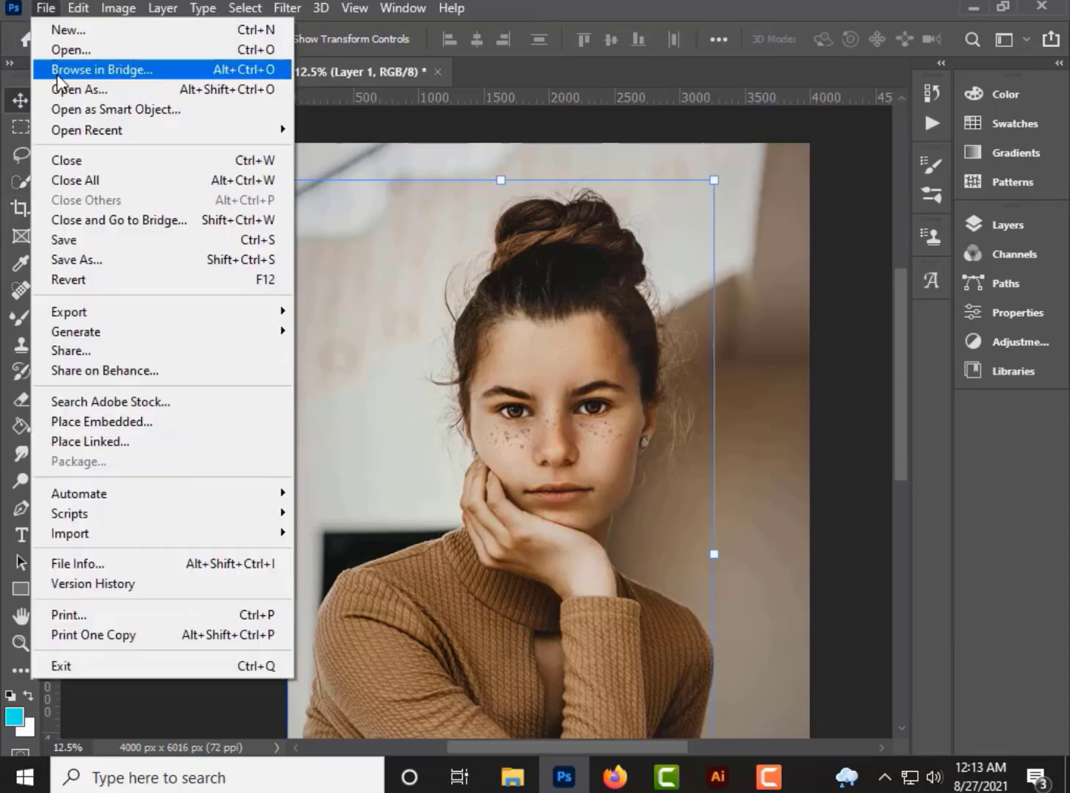
{"action": "left_click", "coordinate": [63, 54]}
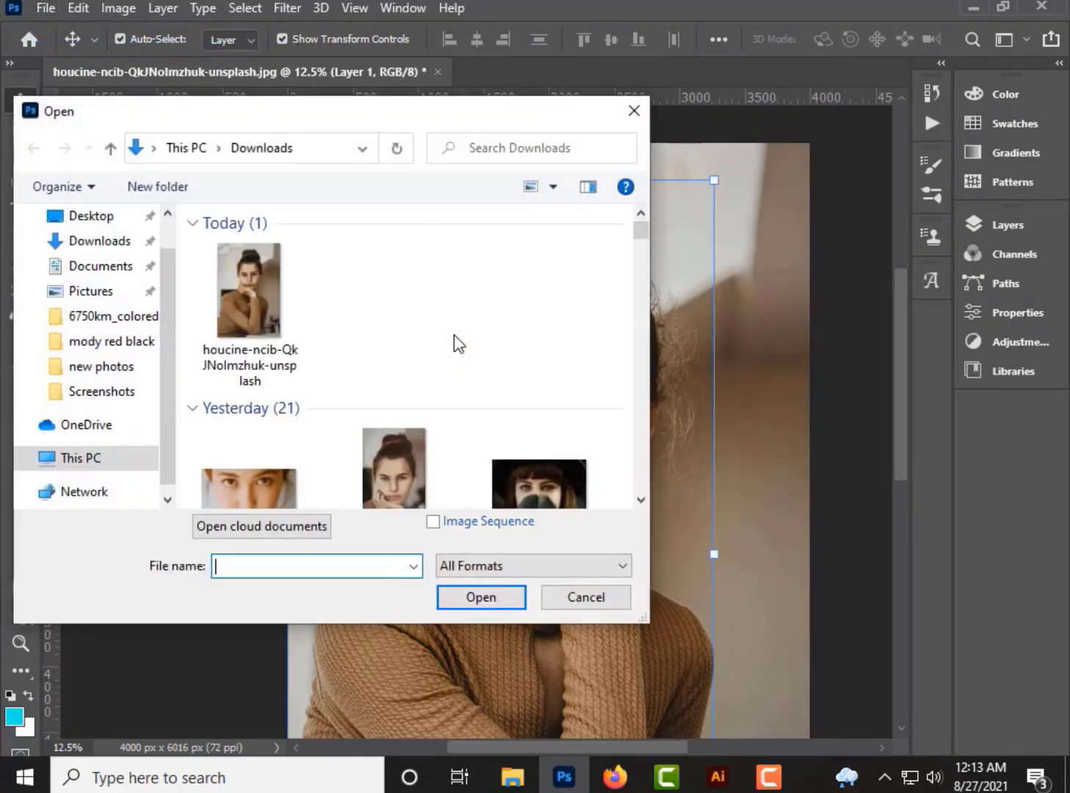
{"action": "scroll", "coordinate": [315, 434], "scroll_direction": "down", "scroll_amount": 1}
{"action": "scroll", "coordinate": [323, 422], "scroll_direction": "down", "scroll_amount": 2}
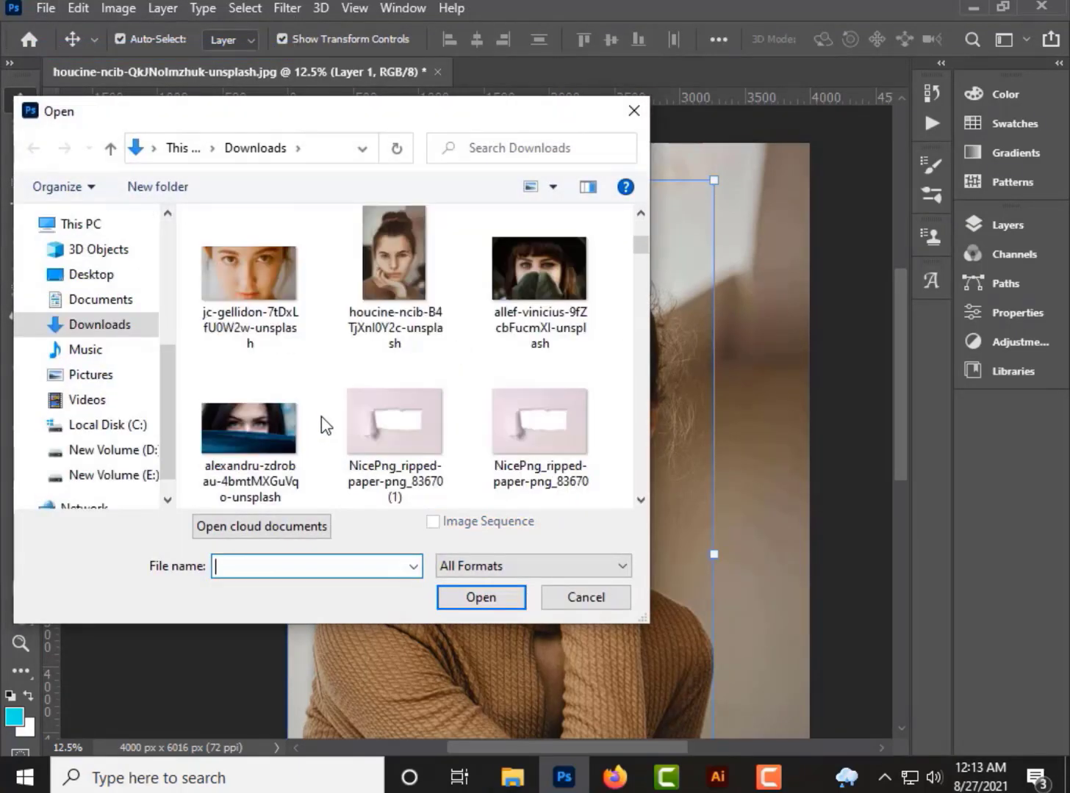
{"action": "left_click", "coordinate": [393, 427]}
{"action": "left_click", "coordinate": [492, 598]}
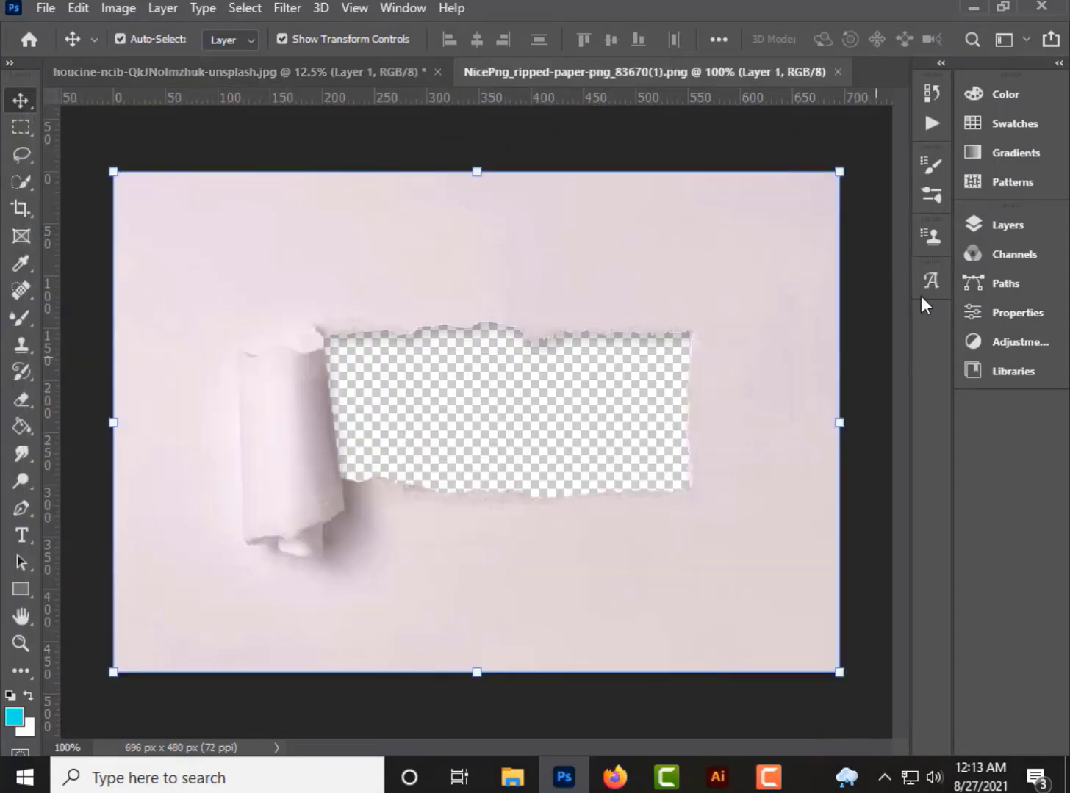
Bring the cutout woman into the ripped-paper document and place her layer beneath the paper layer
{"action": "left_click", "coordinate": [1003, 225]}
{"action": "left_click", "coordinate": [389, 82]}
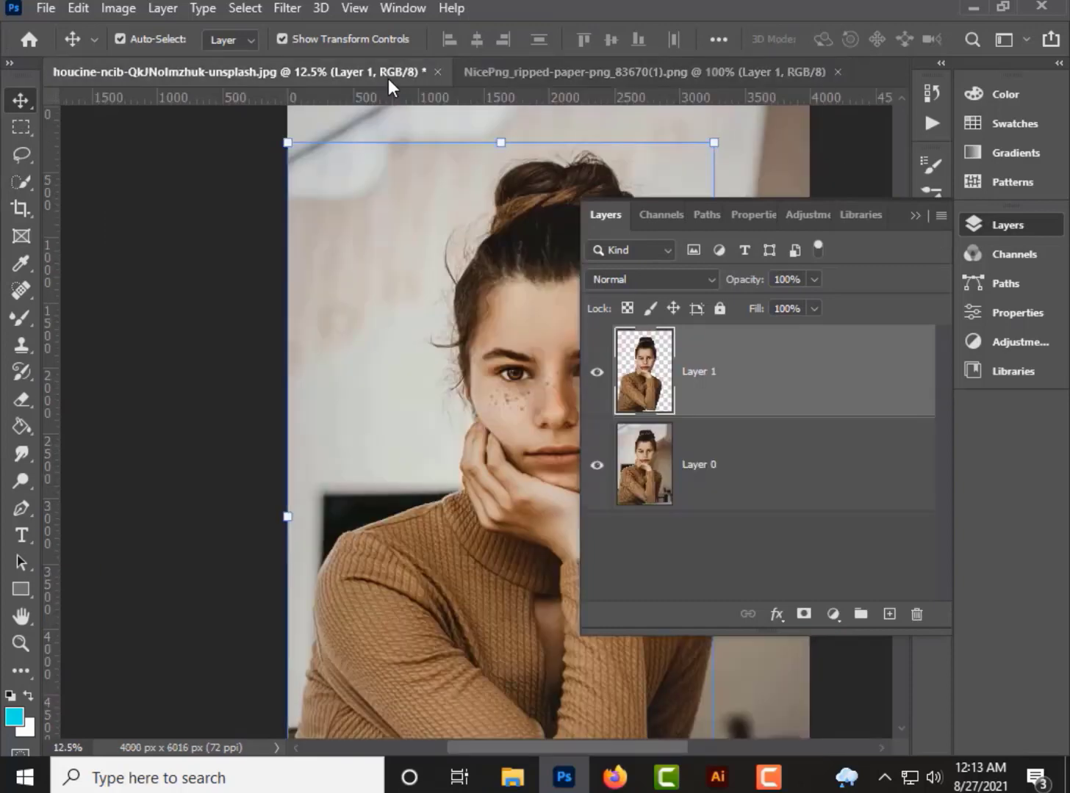
{"action": "left_click_drag", "start_coordinate": [514, 263], "coordinate": [577, 338]}
{"action": "left_click_drag", "start_coordinate": [494, 433], "coordinate": [493, 434]}
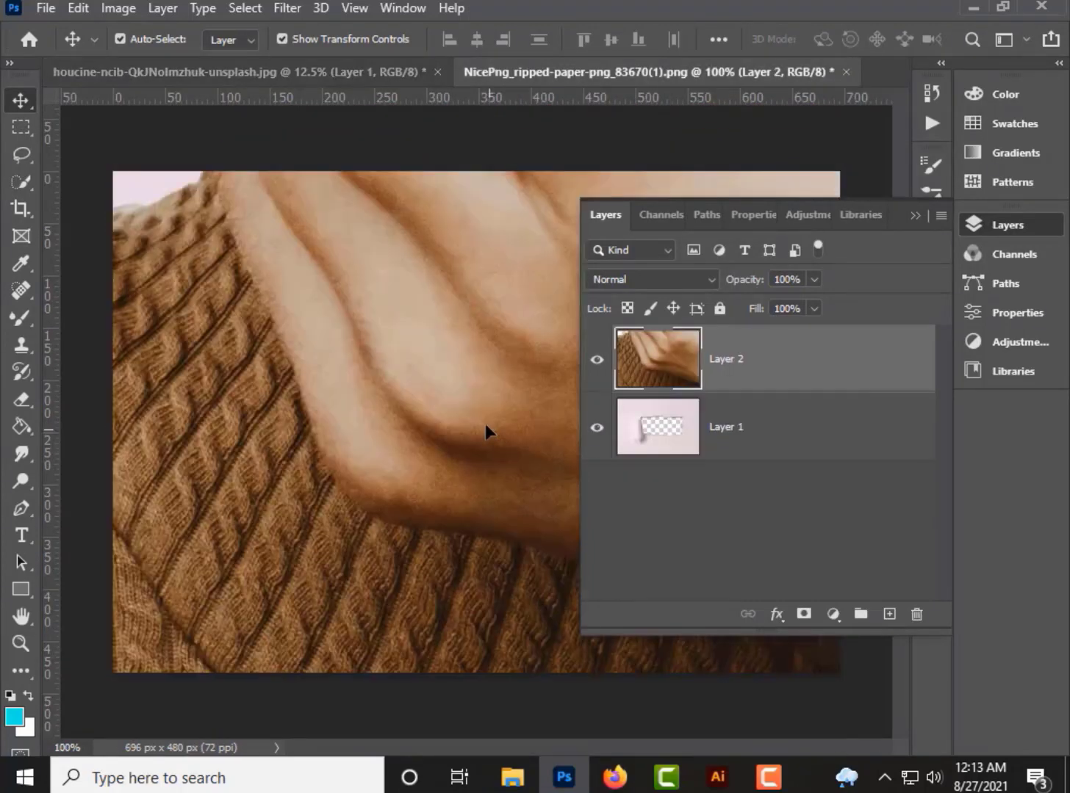
{"action": "scroll", "coordinate": [485, 424], "scroll_direction": "down", "scroll_amount": 4}
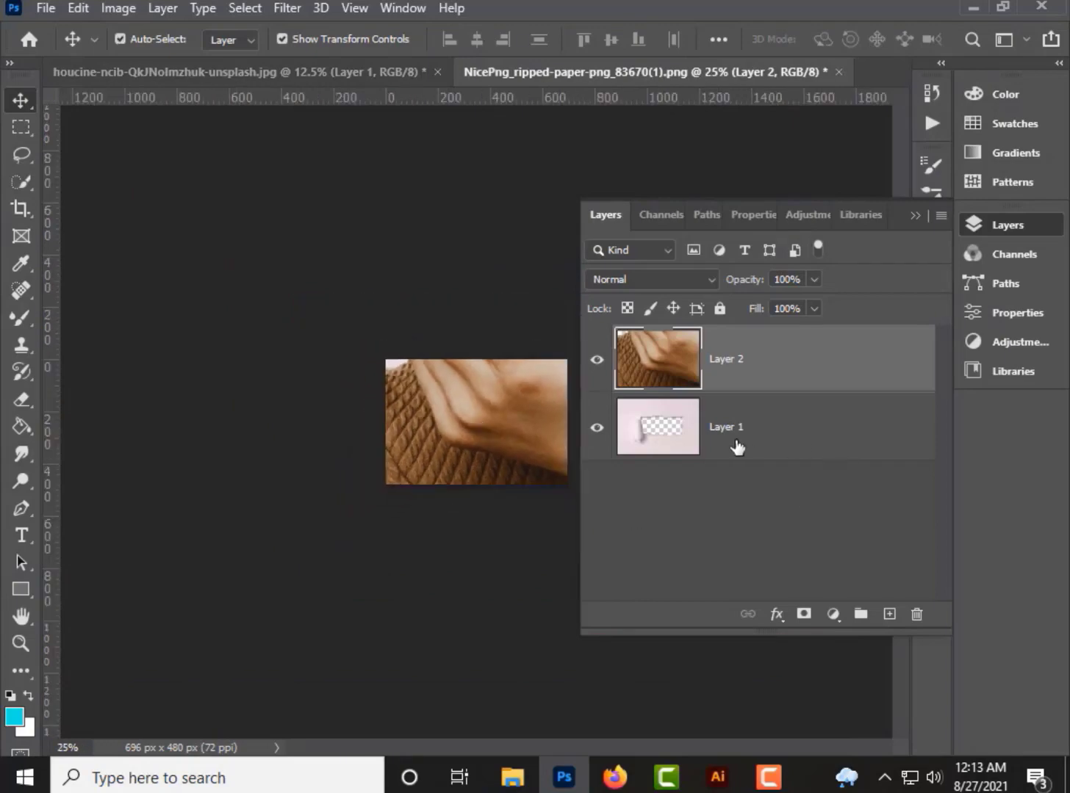
{"action": "left_click_drag", "start_coordinate": [736, 380], "coordinate": [737, 459]}
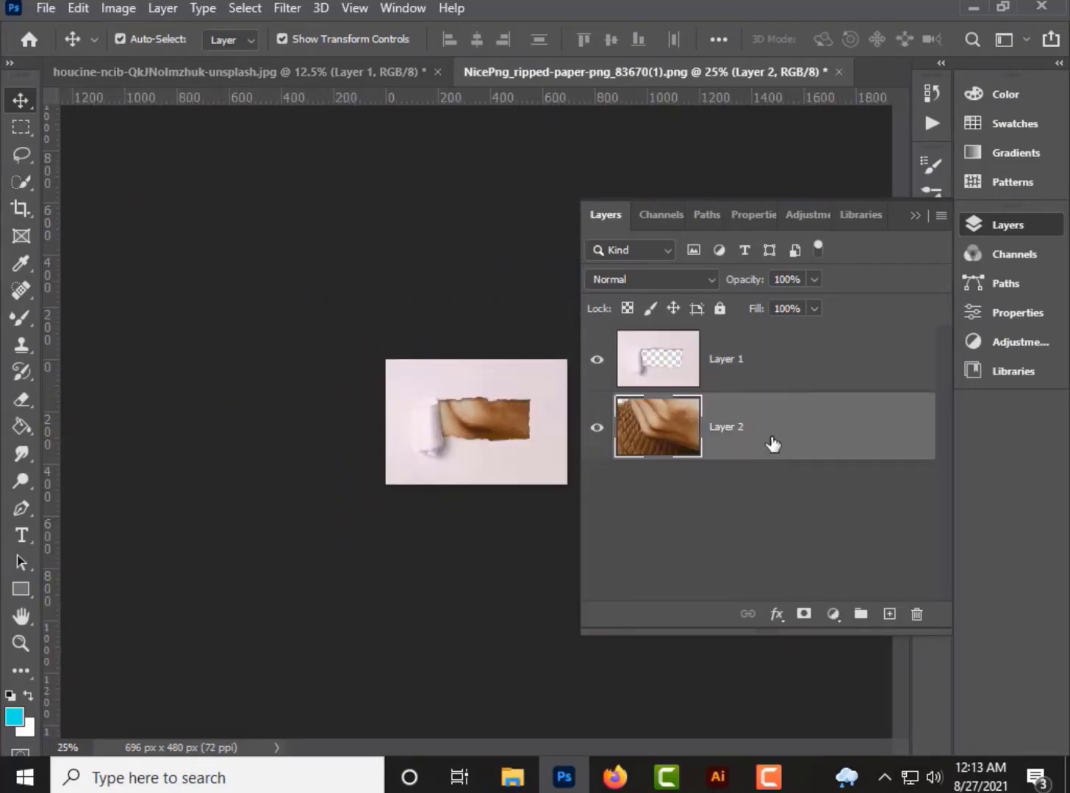
Scale the woman's layer down to 14.60% and place it over the small paper canvas
{"action": "scroll", "coordinate": [470, 429], "scroll_direction": "down", "scroll_amount": 4}
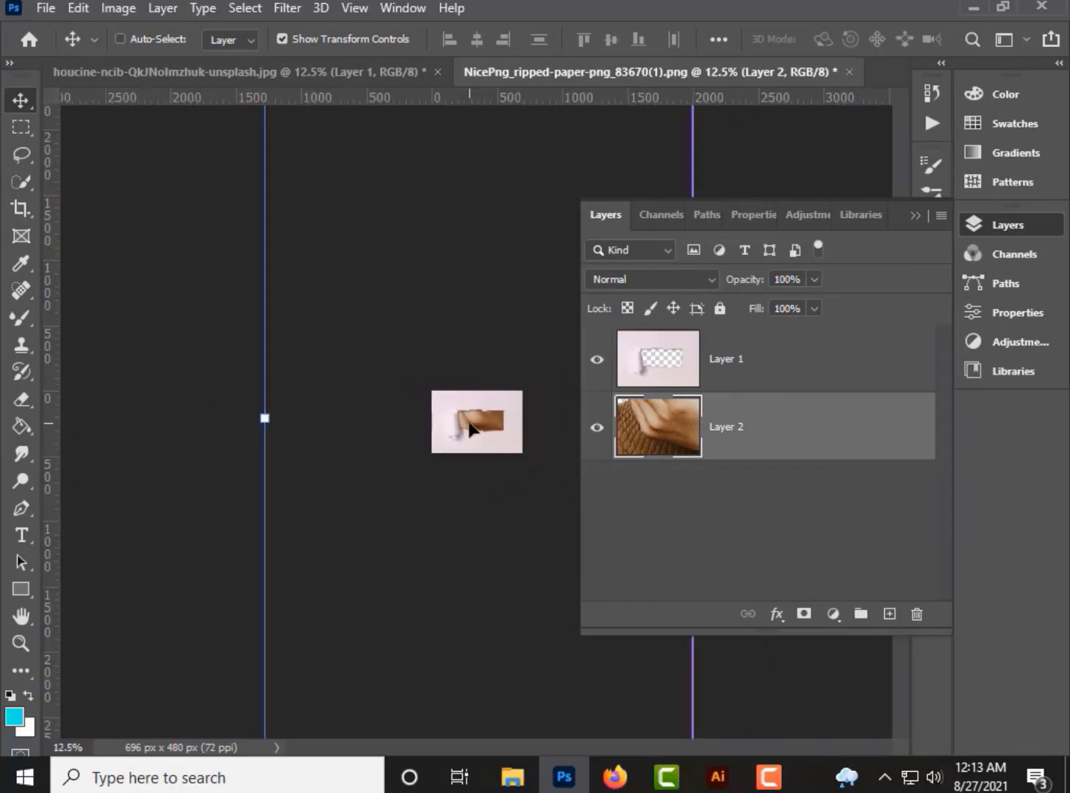
{"action": "left_click_drag", "start_coordinate": [476, 606], "coordinate": [481, 418]}
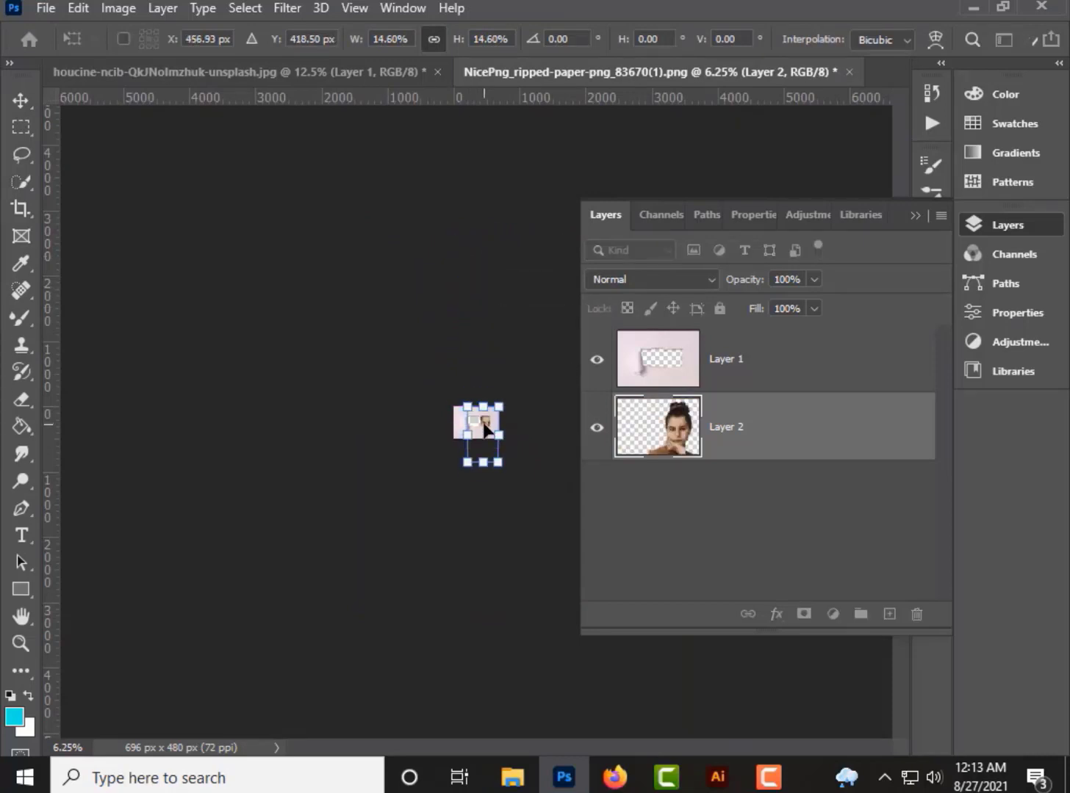
{"action": "scroll", "coordinate": [481, 419], "scroll_direction": "up", "scroll_amount": 1}
{"action": "scroll", "coordinate": [482, 419], "scroll_direction": "up", "scroll_amount": 2}
Move the woman so her face sits behind the torn opening, hiding and reshowing the paper layer to position her
{"action": "left_click", "coordinate": [597, 360]}
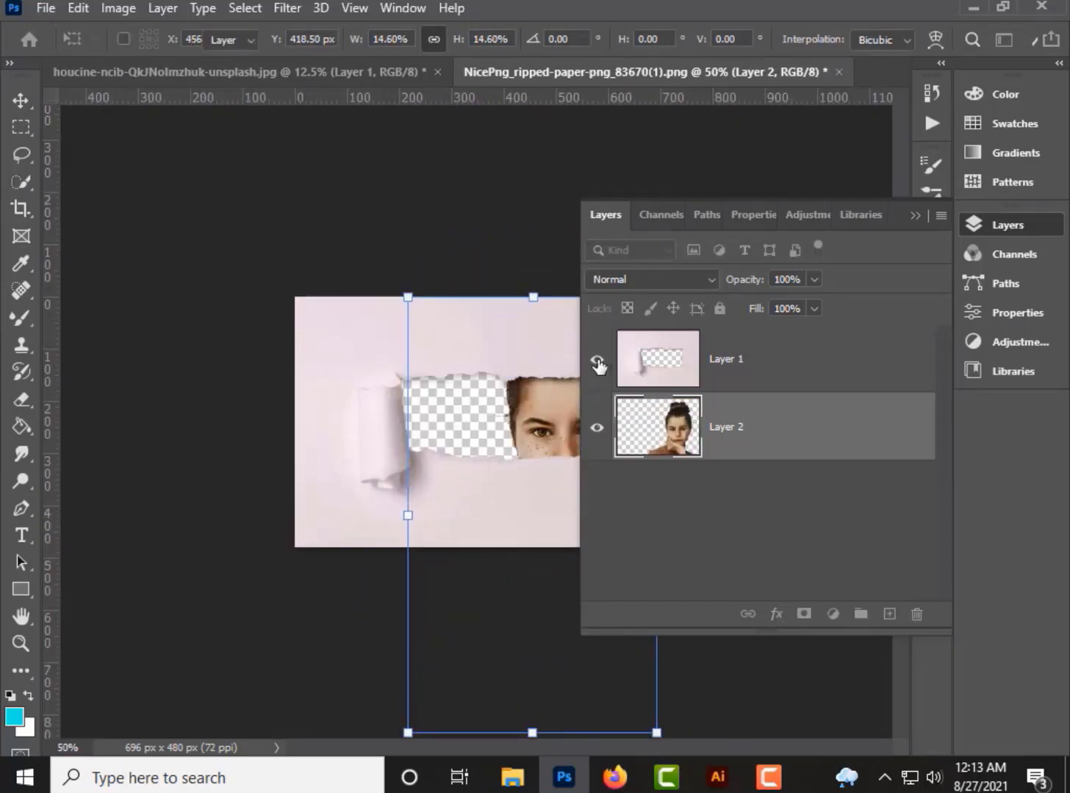
{"action": "left_click", "coordinate": [597, 359]}
{"action": "left_click_drag", "start_coordinate": [543, 437], "coordinate": [468, 421]}
{"action": "key", "text": "ctrl+plus"}
{"action": "key", "text": "ctrl+plus"}
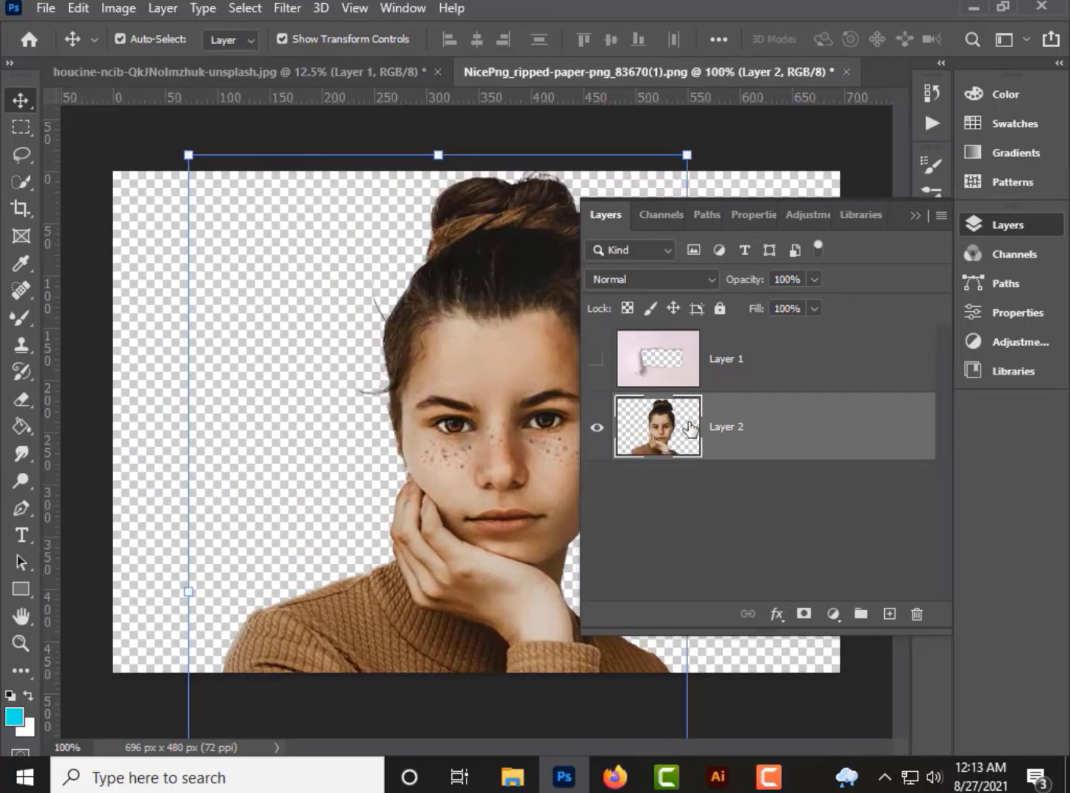
{"action": "left_click", "coordinate": [599, 371]}
{"action": "left_click_drag", "start_coordinate": [530, 455], "coordinate": [499, 459]}
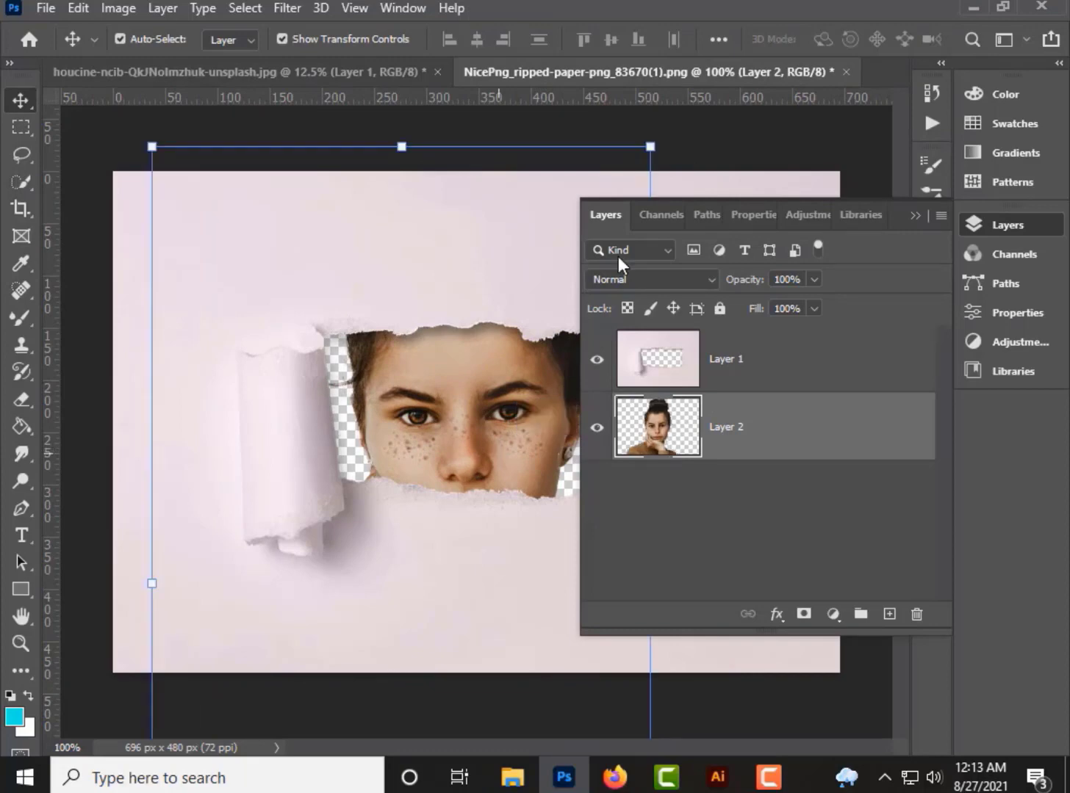
Enlarge the woman's layer to 118.56% and center her eyes within the torn opening
{"action": "left_click_drag", "start_coordinate": [650, 146], "coordinate": [668, 114]}
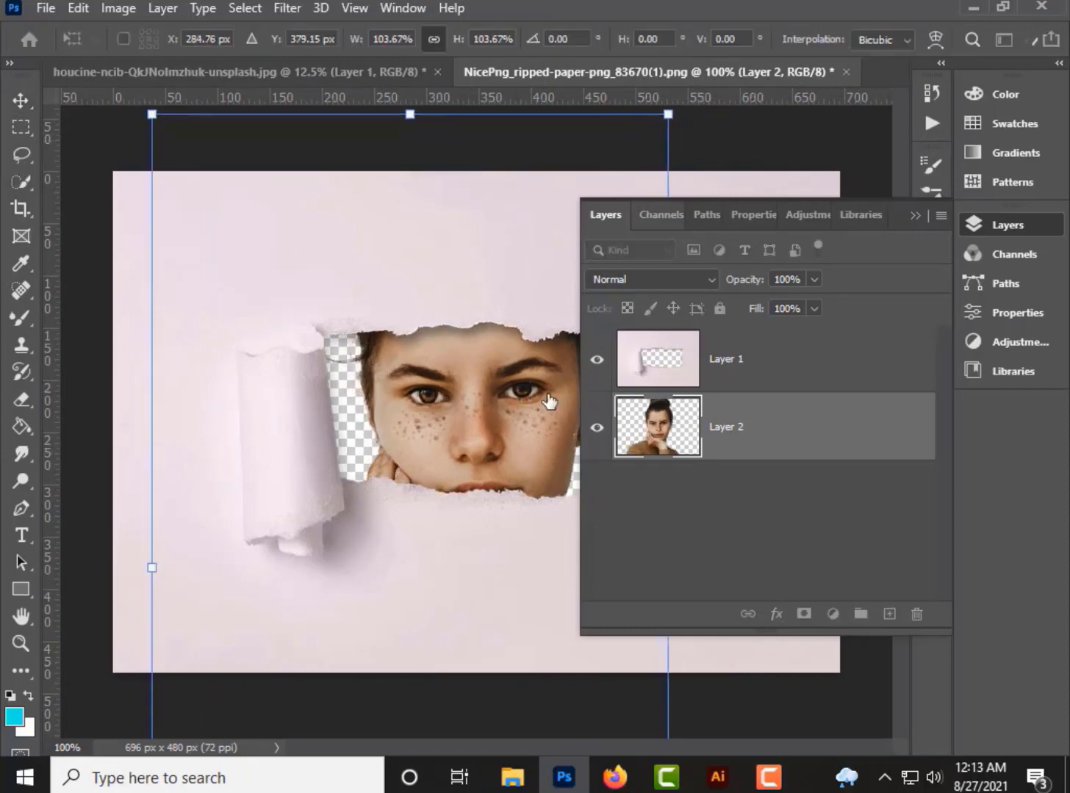
{"action": "scroll", "coordinate": [350, 576], "scroll_direction": "down", "scroll_amount": 3}
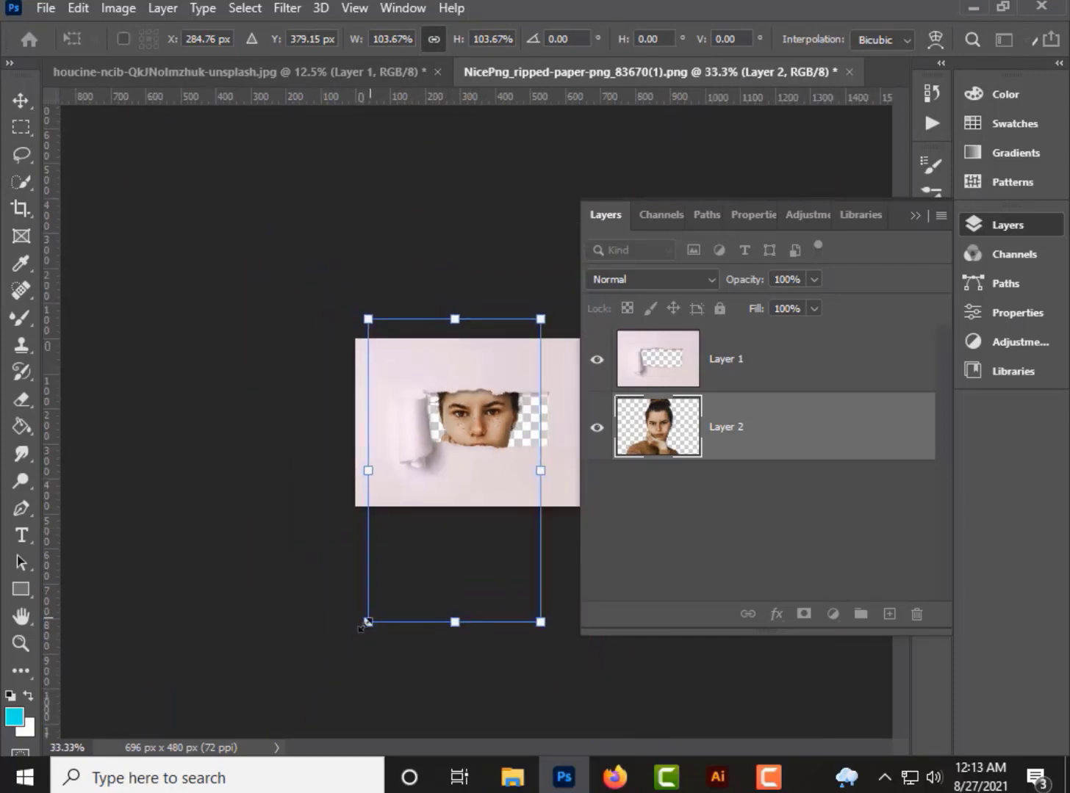
{"action": "left_click_drag", "start_coordinate": [366, 624], "coordinate": [354, 647]}
{"action": "left_click_drag", "start_coordinate": [489, 441], "coordinate": [499, 442]}
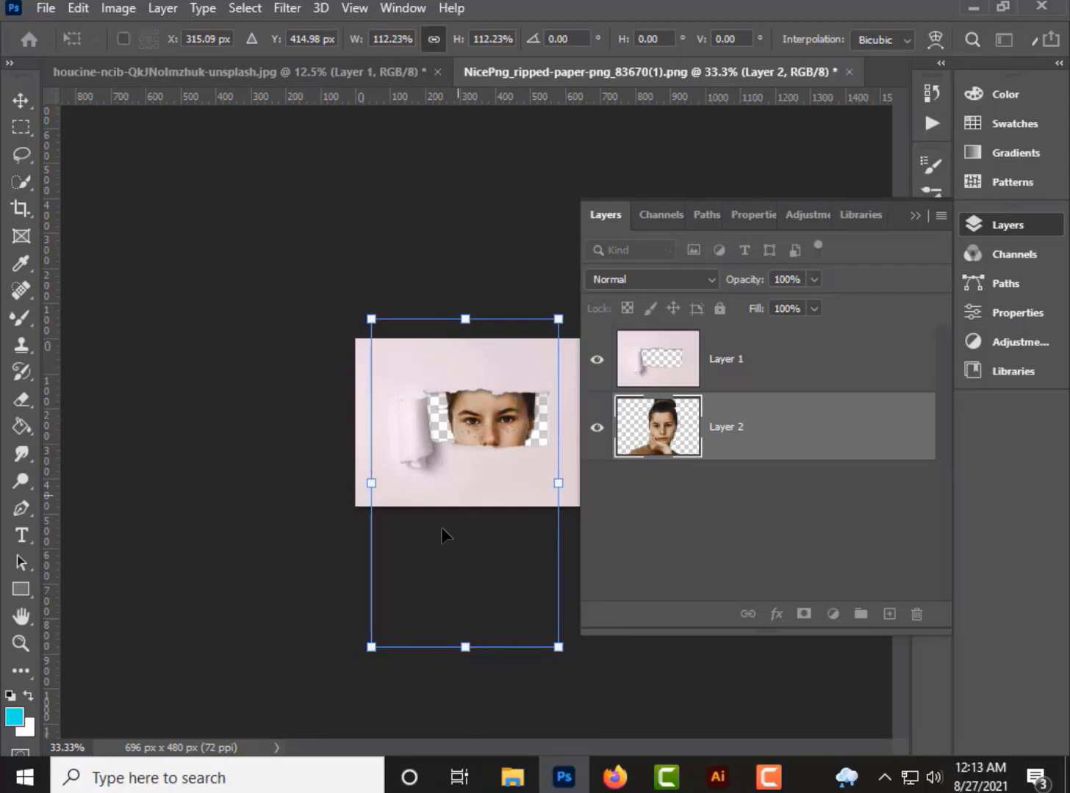
{"action": "left_click_drag", "start_coordinate": [368, 655], "coordinate": [358, 675]}
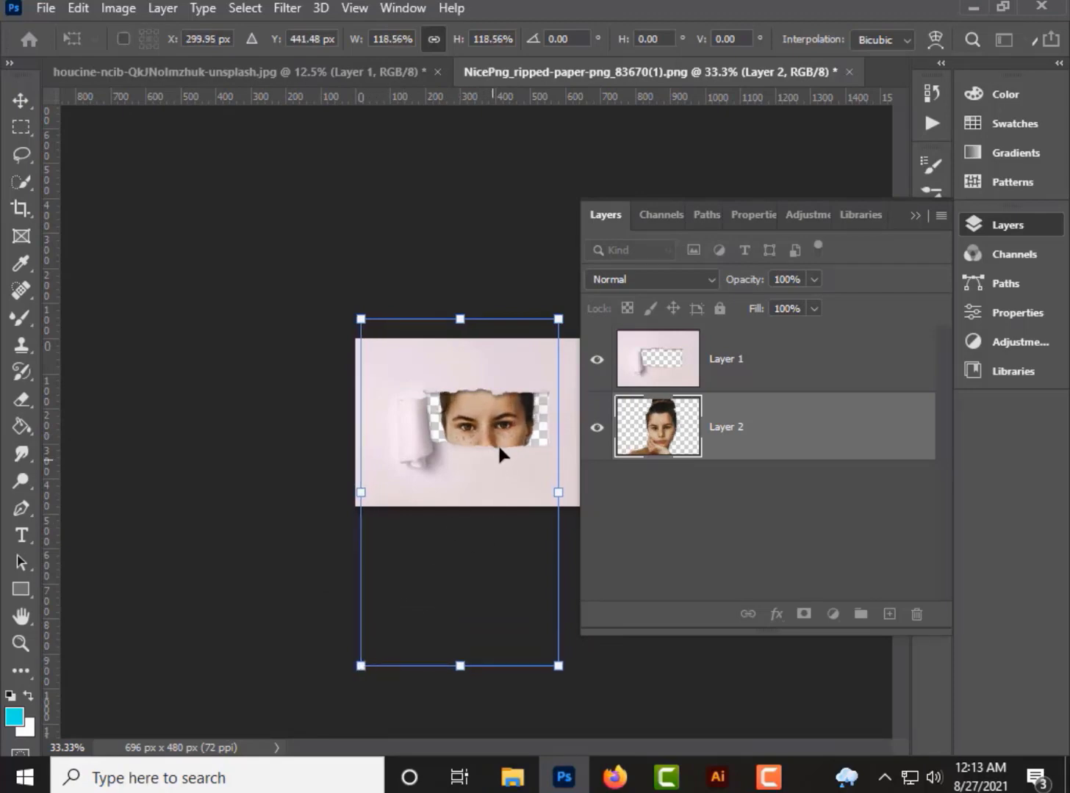
{"action": "left_click_drag", "start_coordinate": [502, 429], "coordinate": [509, 428]}
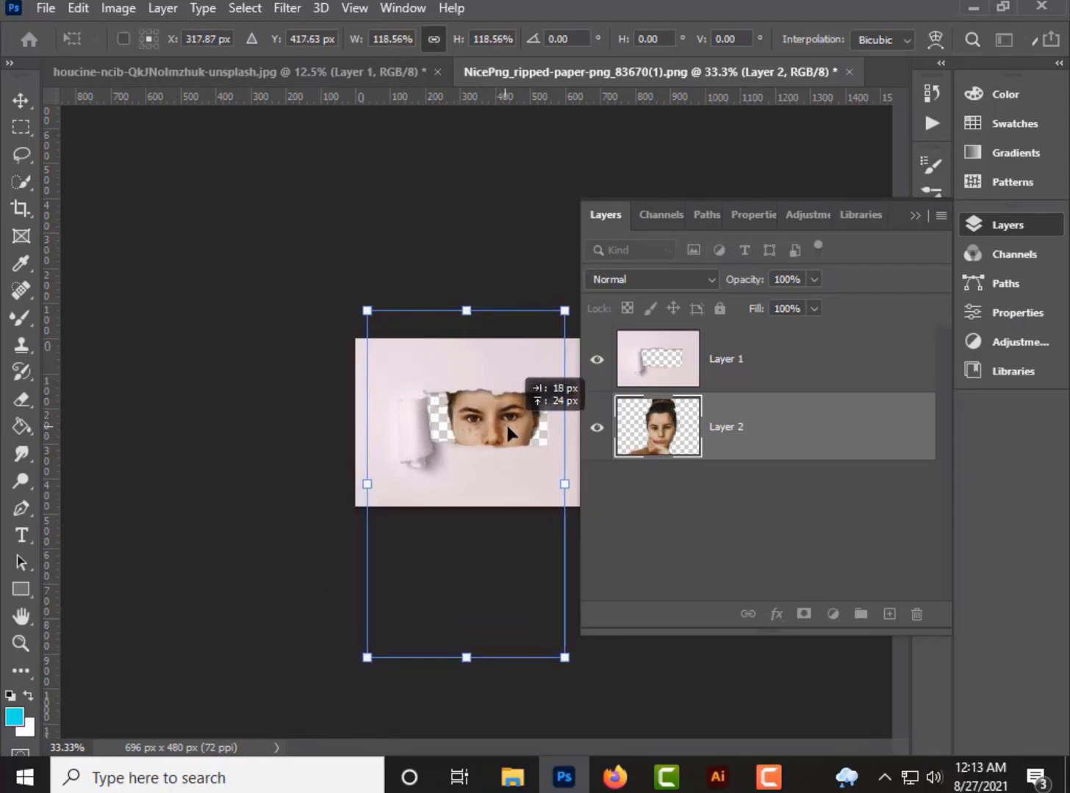
{"action": "key", "text": "Return"}
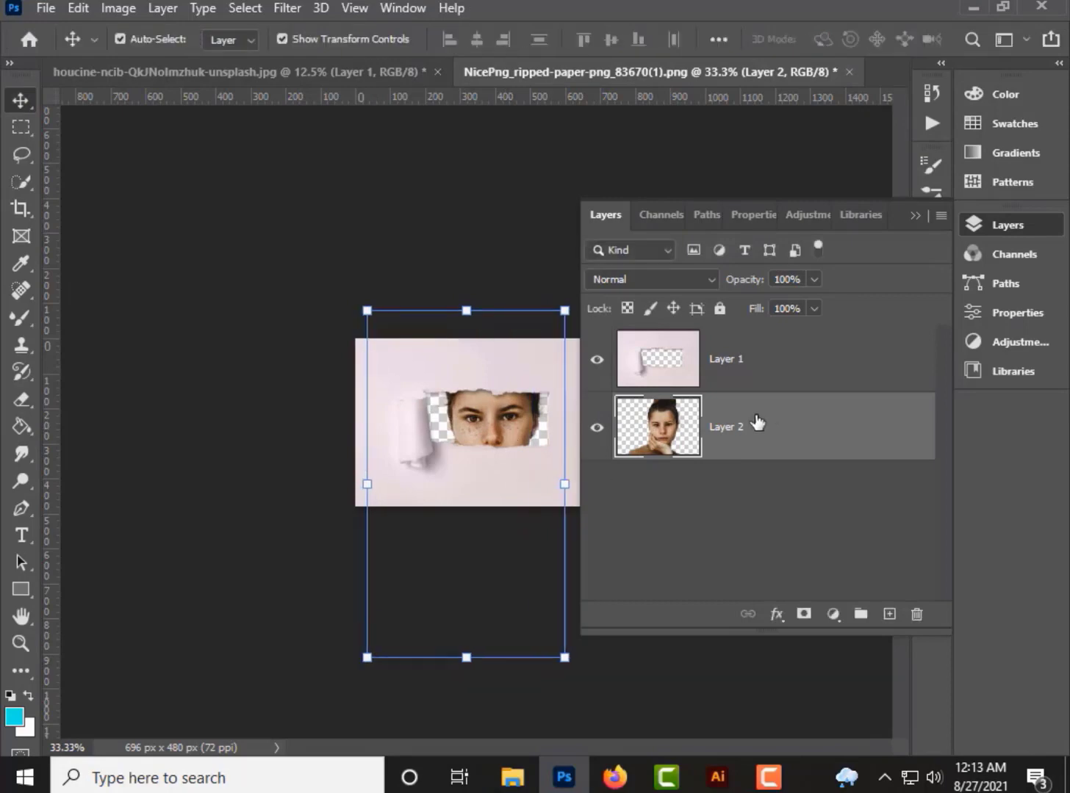
Add a cyan Solid Color fill layer and place it beneath the woman's layer
{"action": "left_click", "coordinate": [832, 614]}
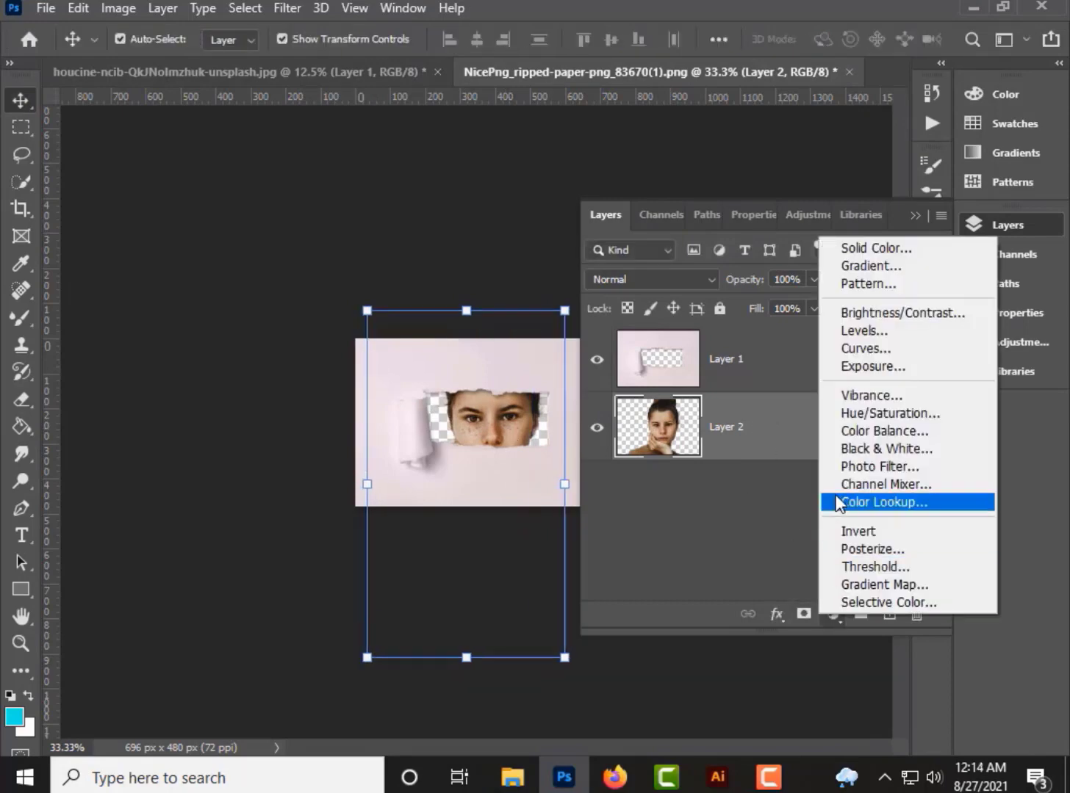
{"action": "left_click", "coordinate": [867, 251]}
{"action": "left_click", "coordinate": [749, 413]}
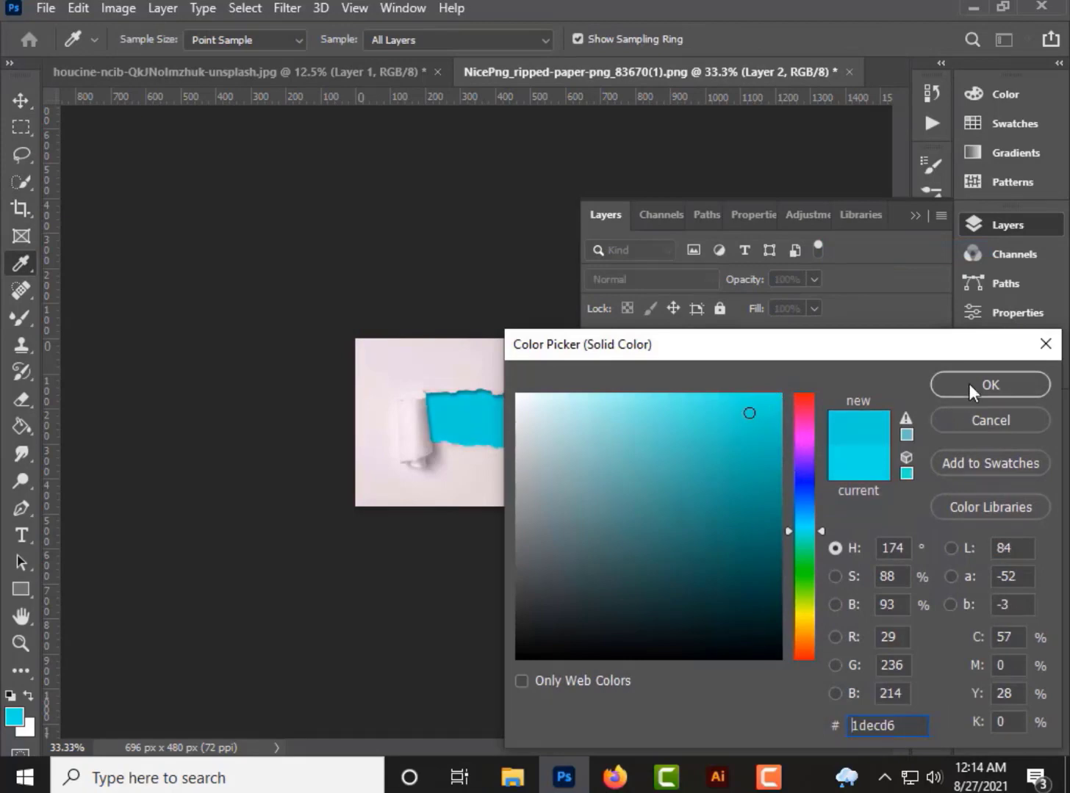
{"action": "left_click", "coordinate": [970, 386]}
{"action": "left_click_drag", "start_coordinate": [845, 448], "coordinate": [841, 496]}
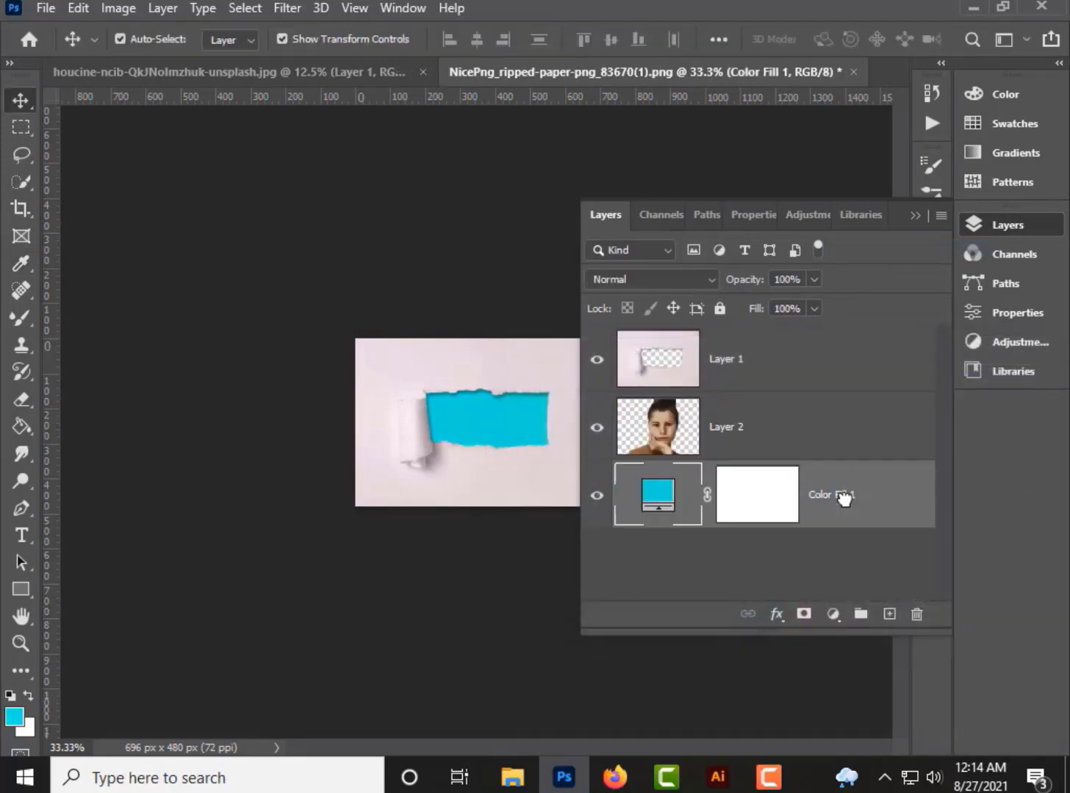
Change the Solid Color fill to light pink e6d9e0, sampled from the paper image
{"action": "double_click", "coordinate": [657, 496]}
{"action": "left_click", "coordinate": [444, 362]}
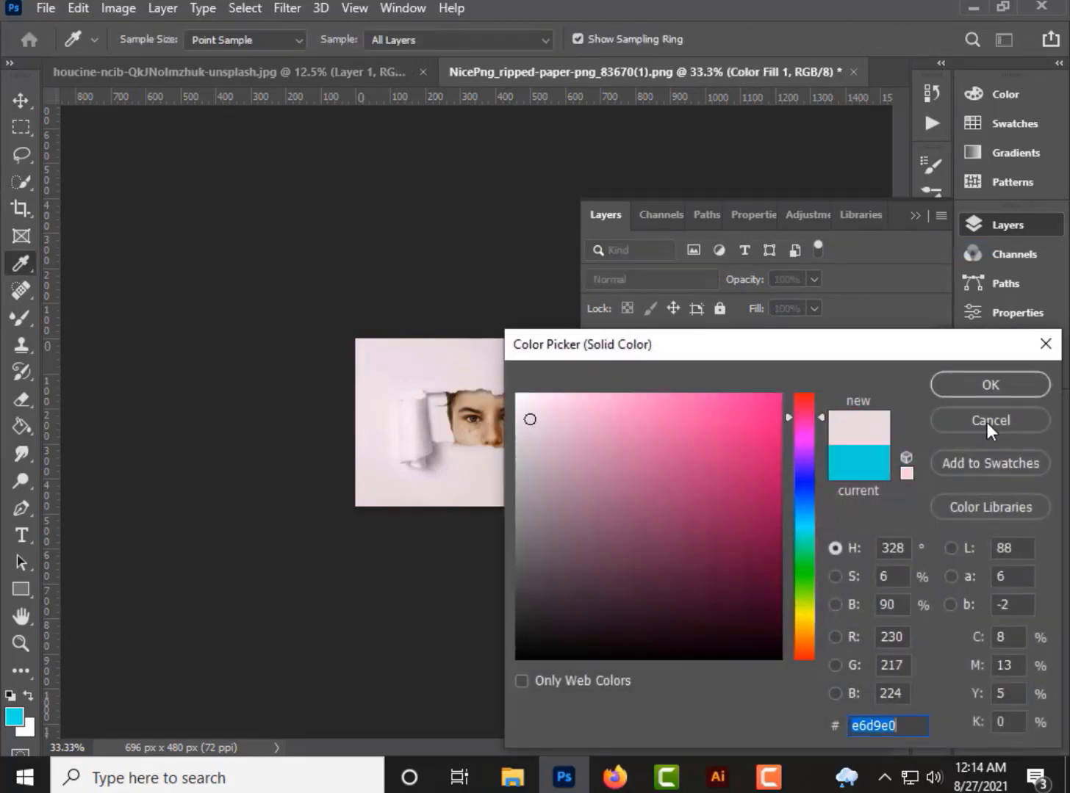
{"action": "left_click", "coordinate": [998, 373]}
Merge the woman's layer, Layer 2, with the Color Fill 1 layer beneath it
{"action": "left_click", "coordinate": [840, 445]}
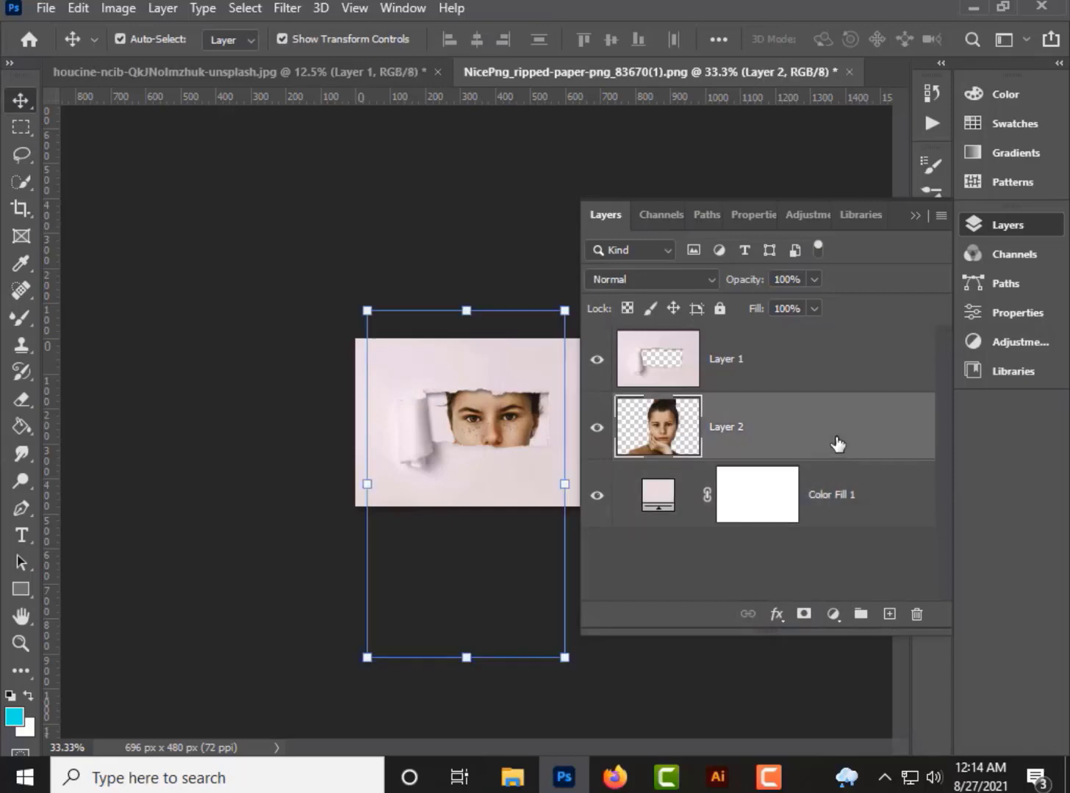
{"action": "left_click", "coordinate": [873, 493], "text": "shift"}
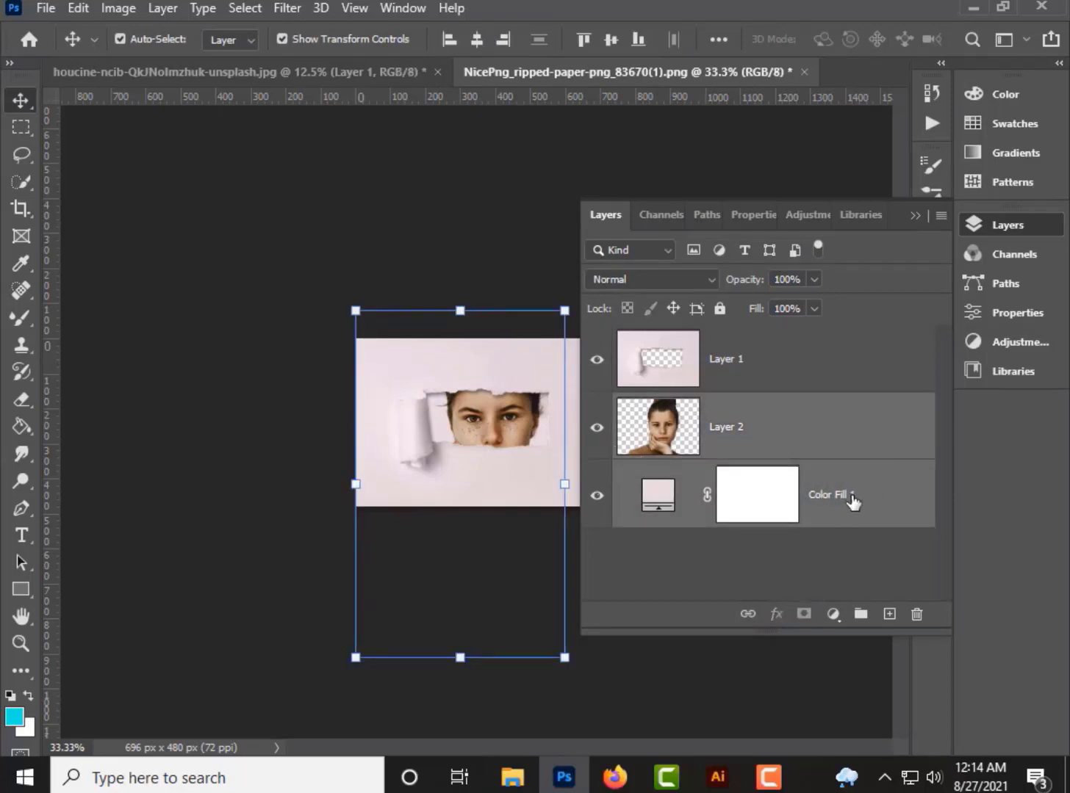
{"action": "key", "text": "ctrl+e"}
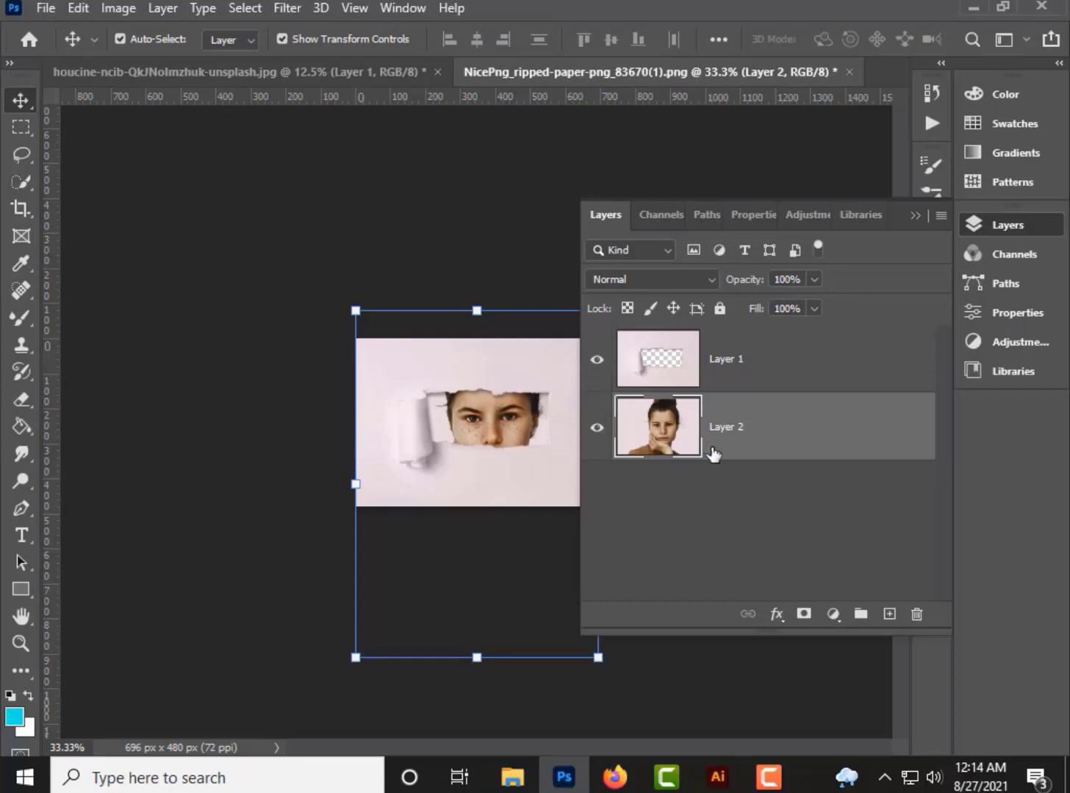
Duplicate the merged Layer 2 and place the copy at the top of the layer stack, above the paper layer
{"action": "right_click", "coordinate": [756, 434]}
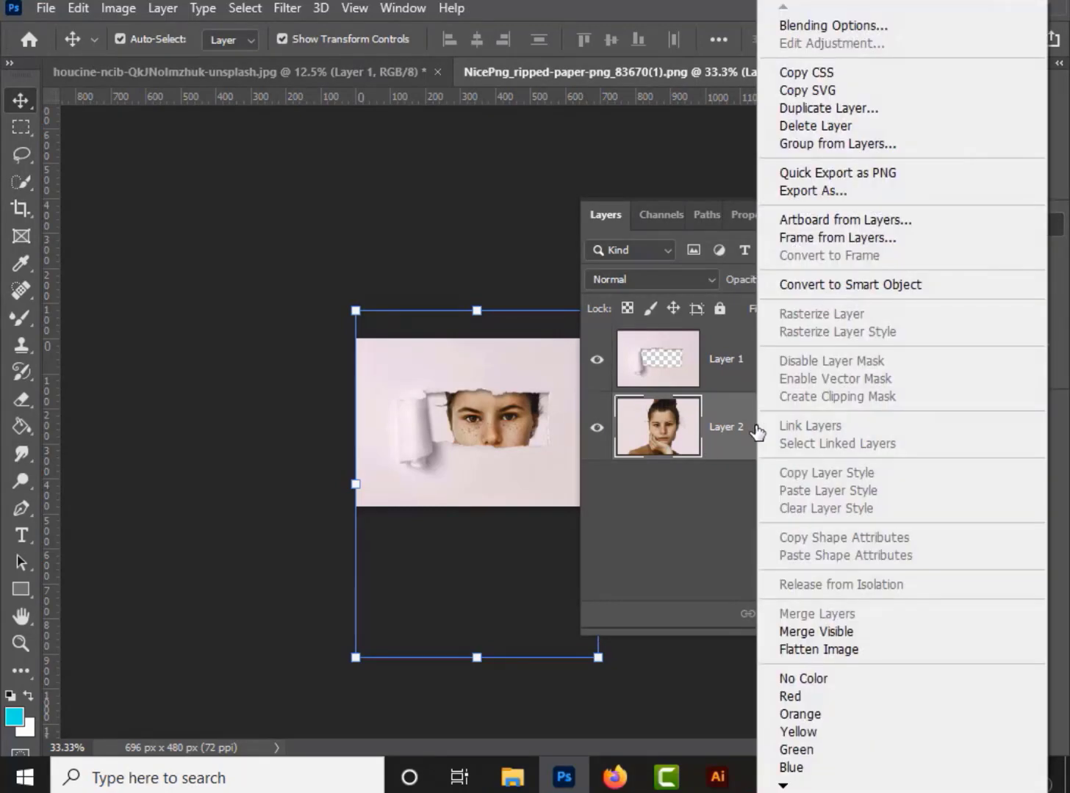
{"action": "left_click", "coordinate": [809, 108]}
{"action": "key", "text": "Return"}
{"action": "left_click_drag", "start_coordinate": [760, 435], "coordinate": [747, 346]}
Add a Black & White adjustment layer directly above Layer 2, hiding and reshowing the paper layer and Layer 2 copy
{"action": "left_click", "coordinate": [597, 360]}
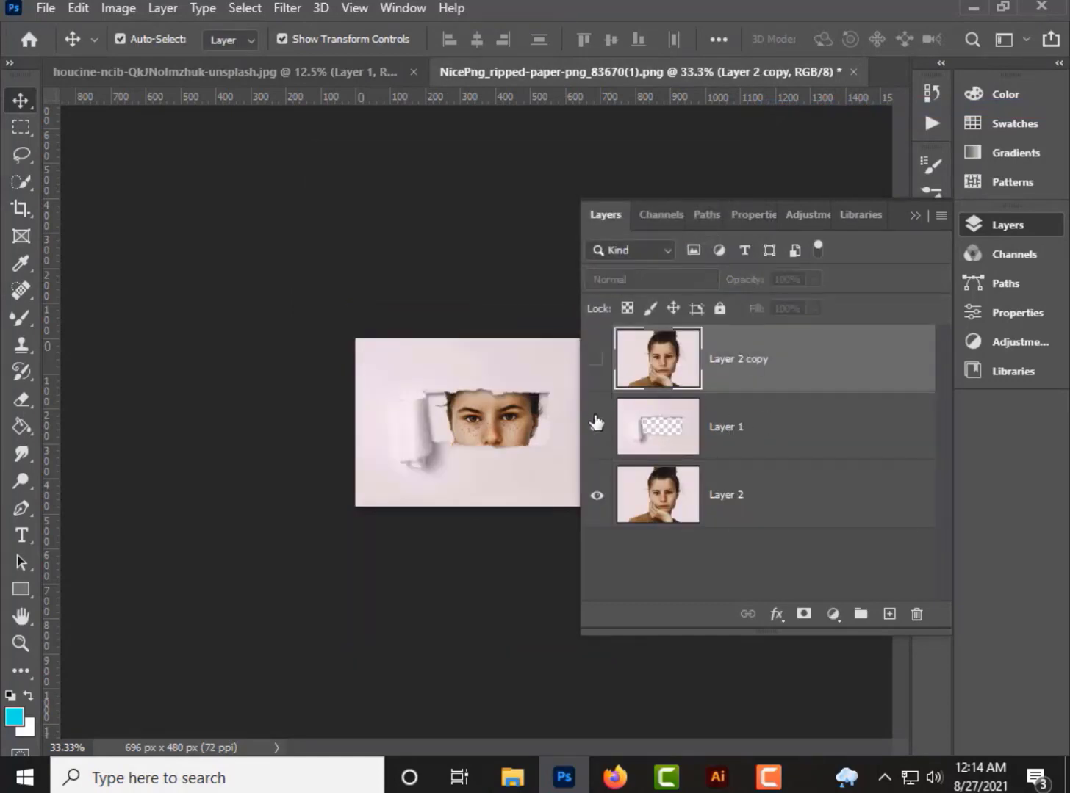
{"action": "left_click", "coordinate": [597, 428]}
{"action": "left_click", "coordinate": [720, 509]}
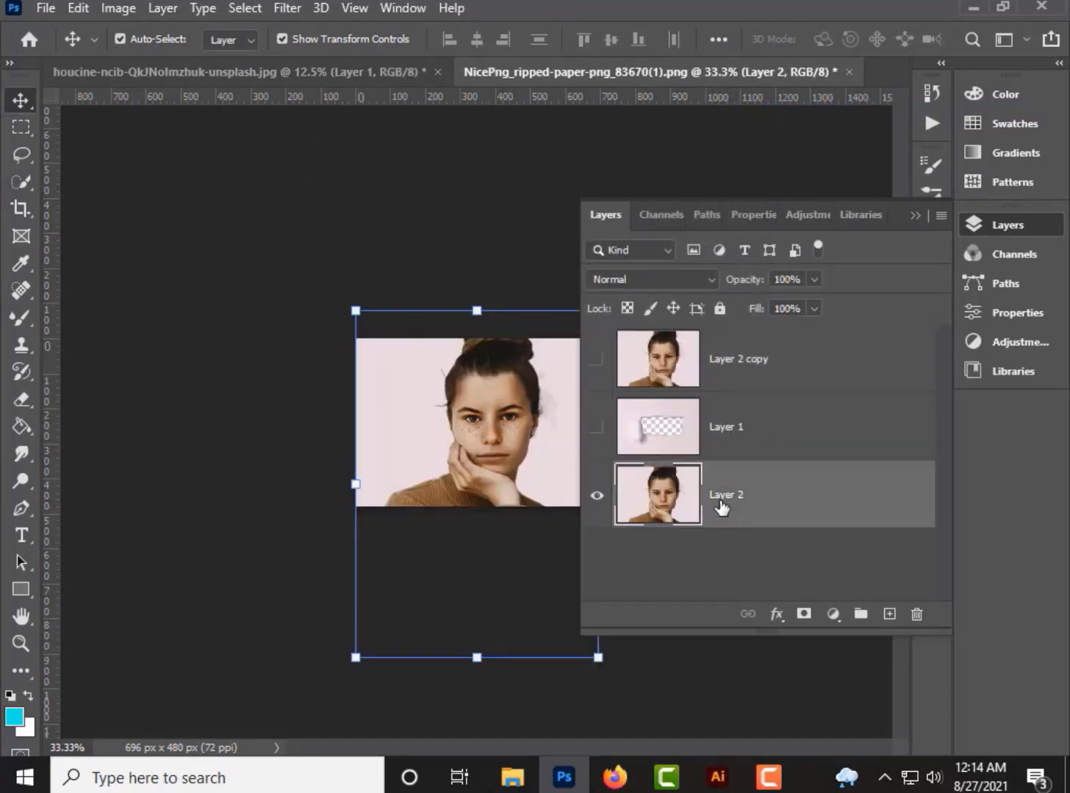
{"action": "left_click", "coordinate": [833, 614]}
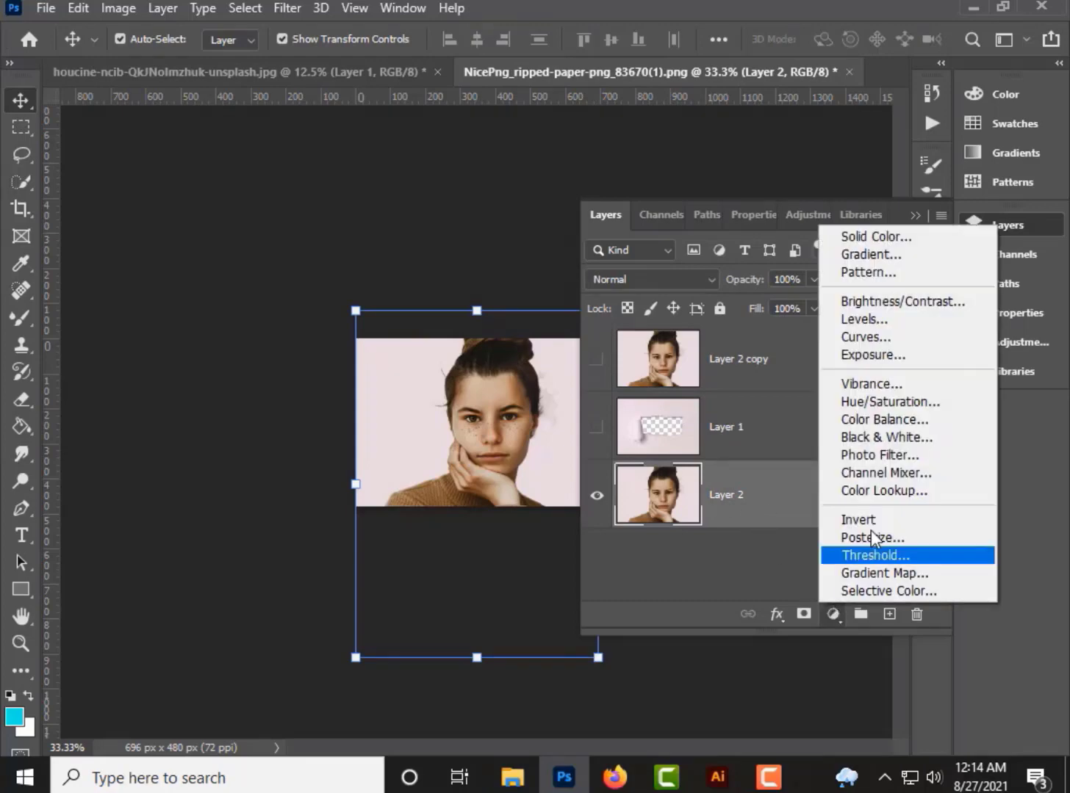
{"action": "left_click", "coordinate": [877, 438]}
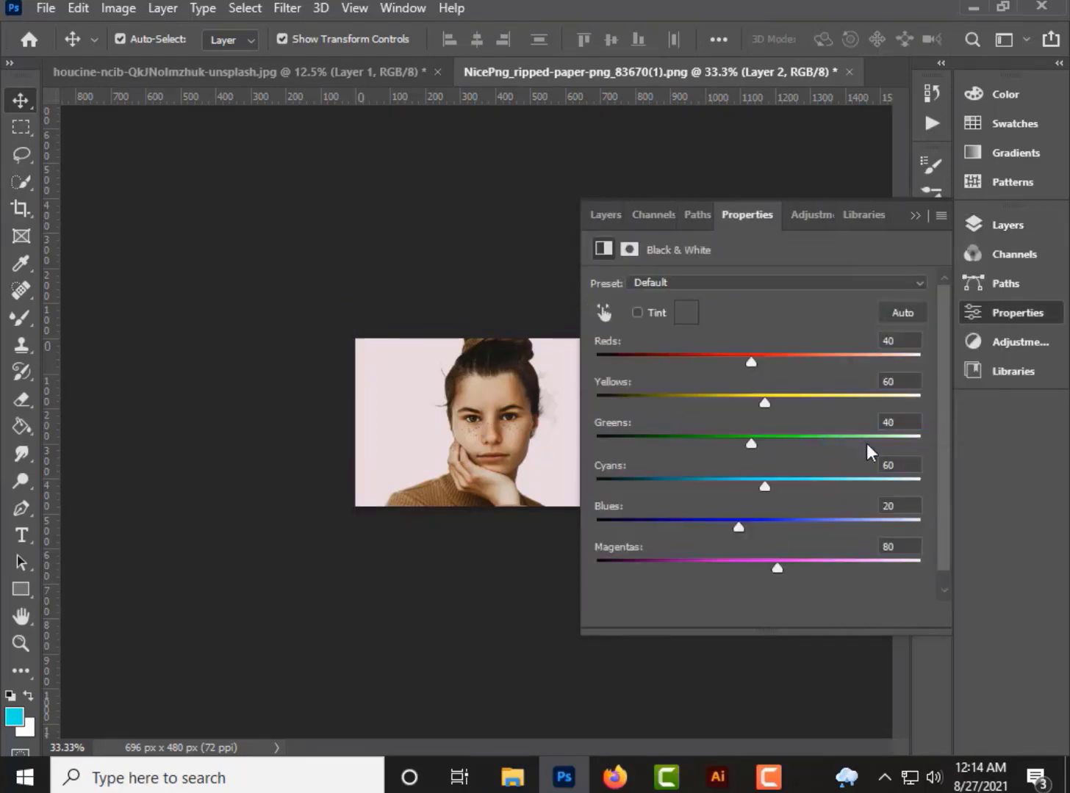
{"action": "left_click", "coordinate": [917, 217]}
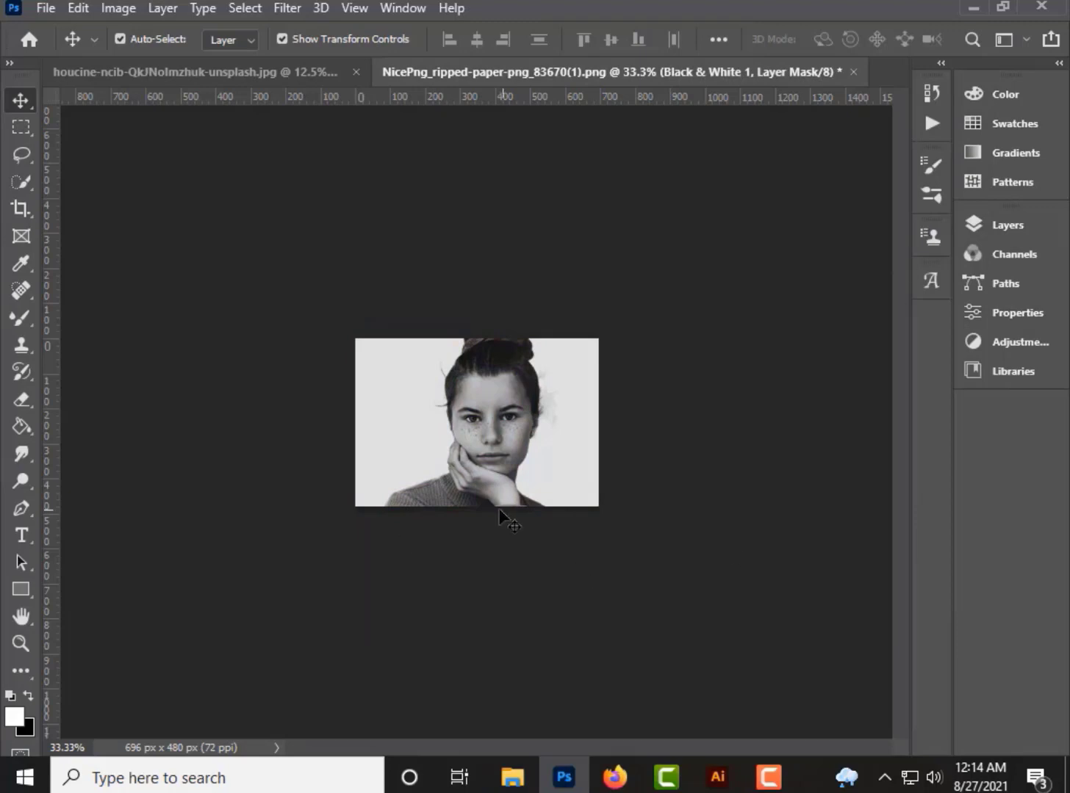
{"action": "left_click", "coordinate": [1011, 224]}
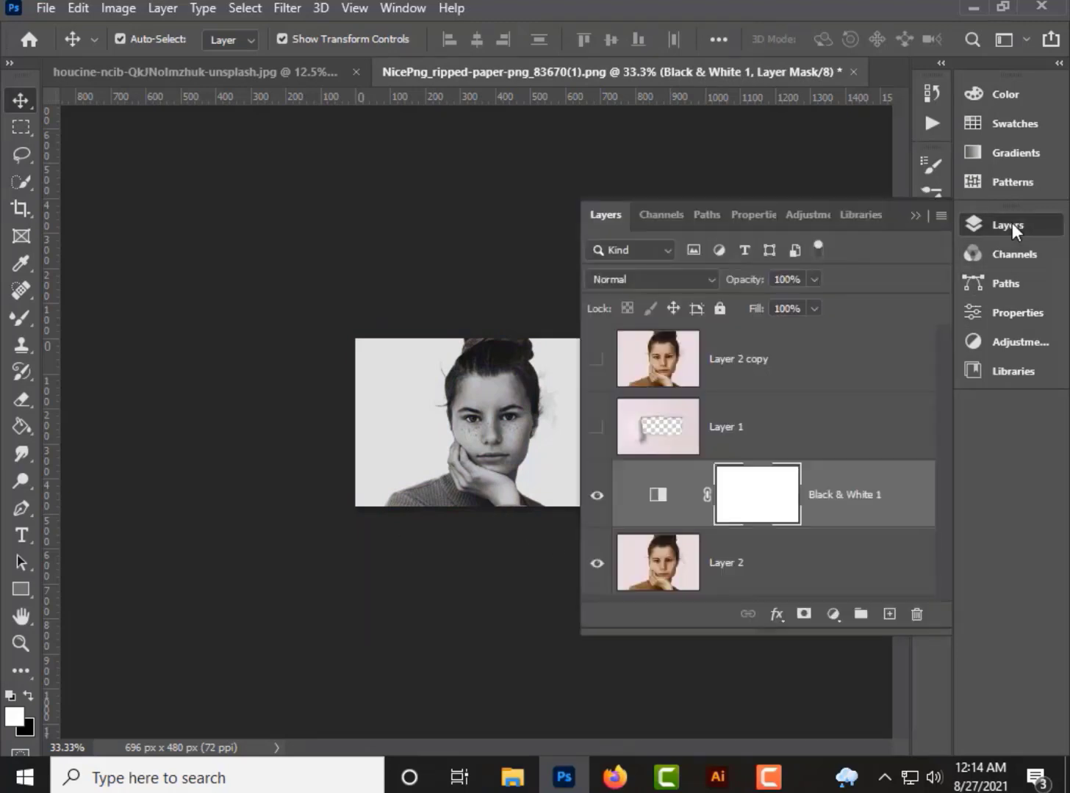
{"action": "left_click", "coordinate": [596, 429]}
{"action": "left_click", "coordinate": [597, 360]}
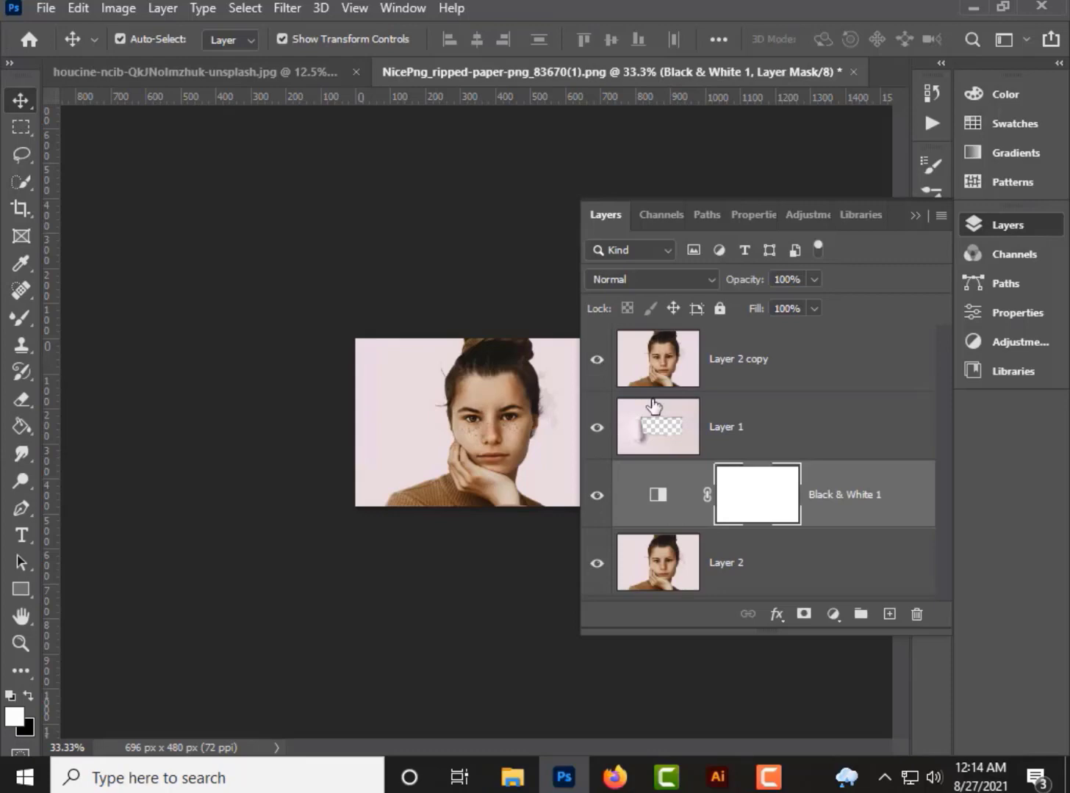
Mask Layer 2 copy with a selection of the paper layer's pixels, and set the copy's blend mode to Multiply
{"action": "right_click", "coordinate": [667, 440]}
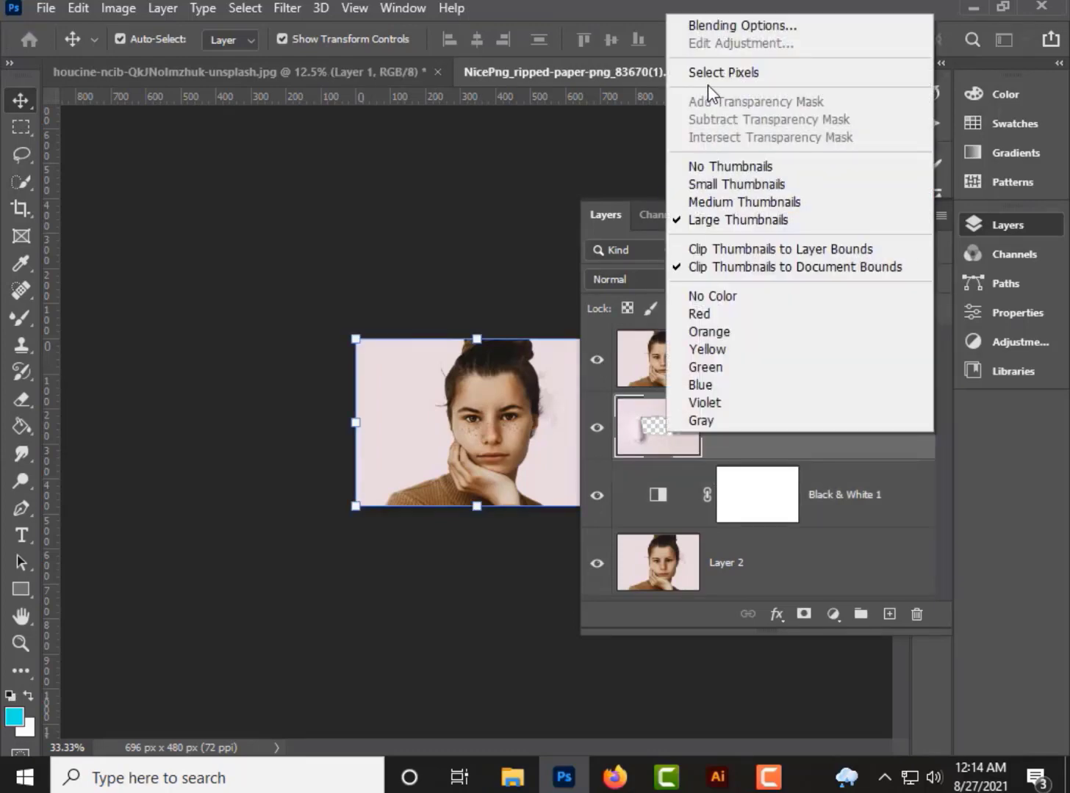
{"action": "left_click", "coordinate": [712, 71]}
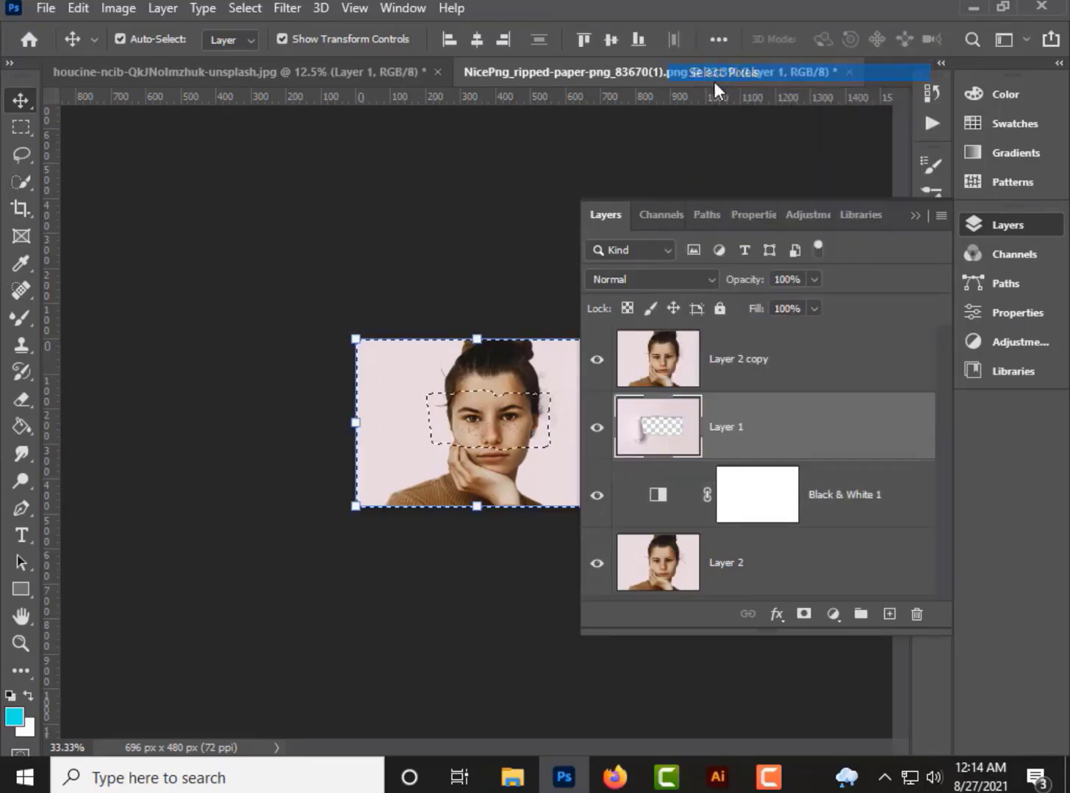
{"action": "left_click", "coordinate": [727, 363]}
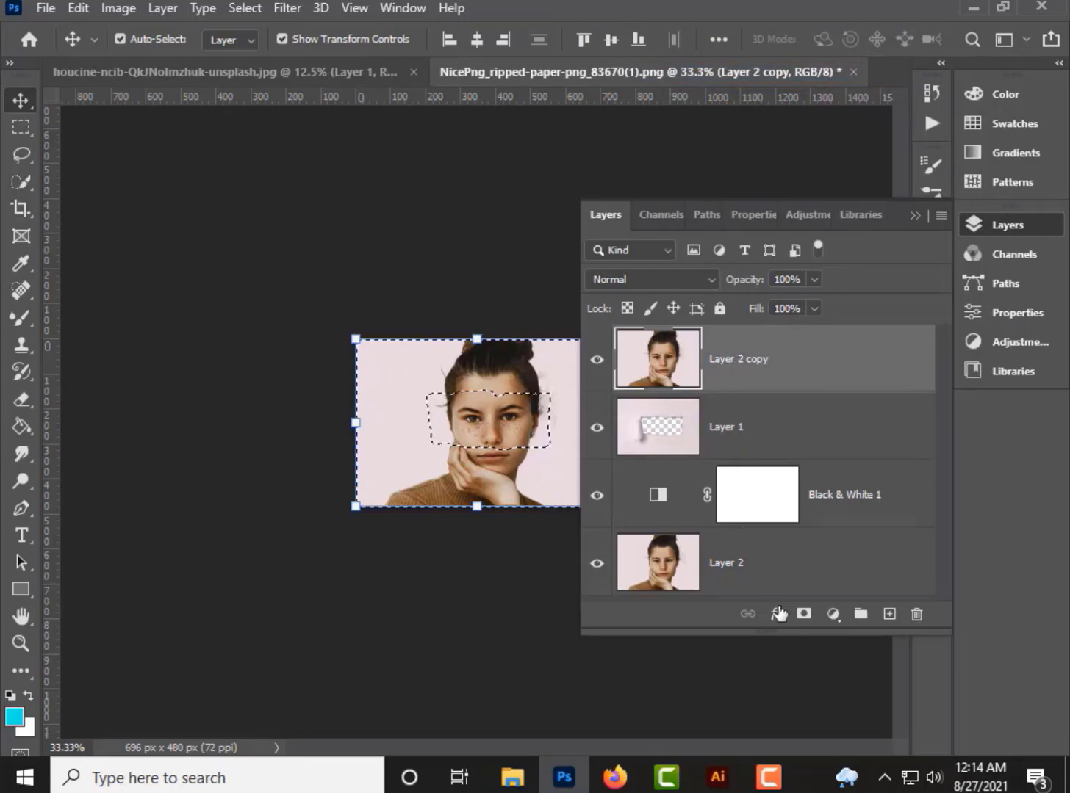
{"action": "left_click", "coordinate": [804, 615]}
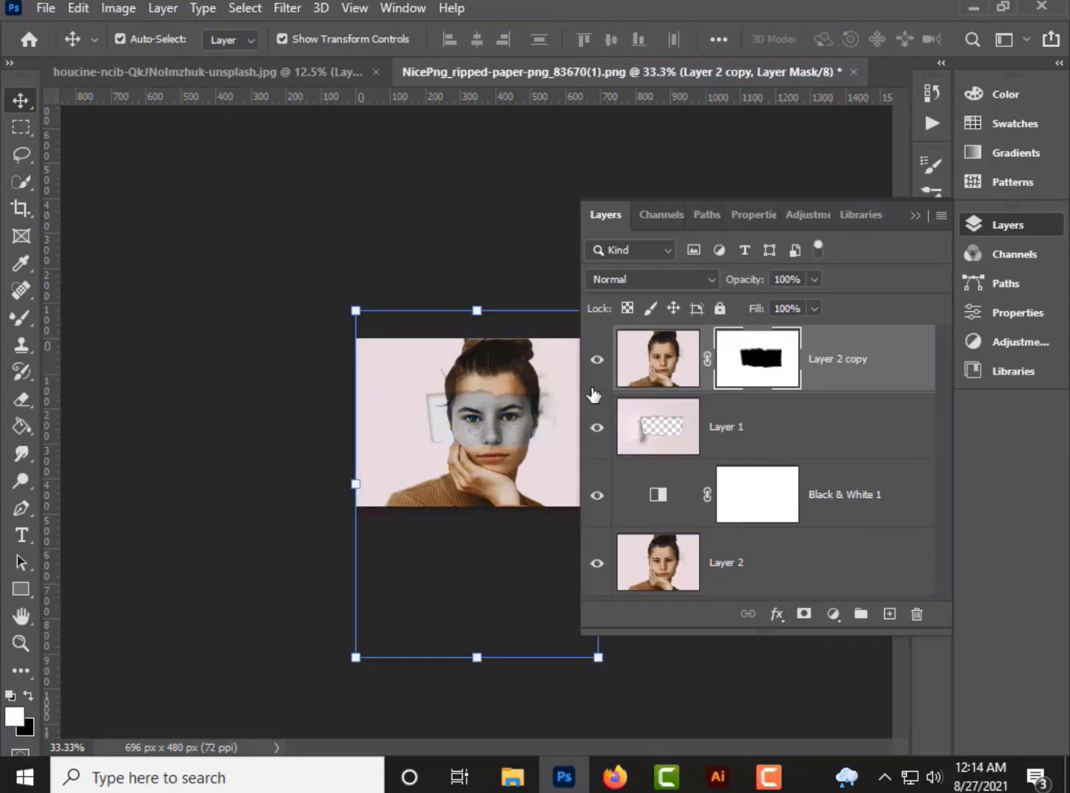
{"action": "left_click", "coordinate": [644, 283]}
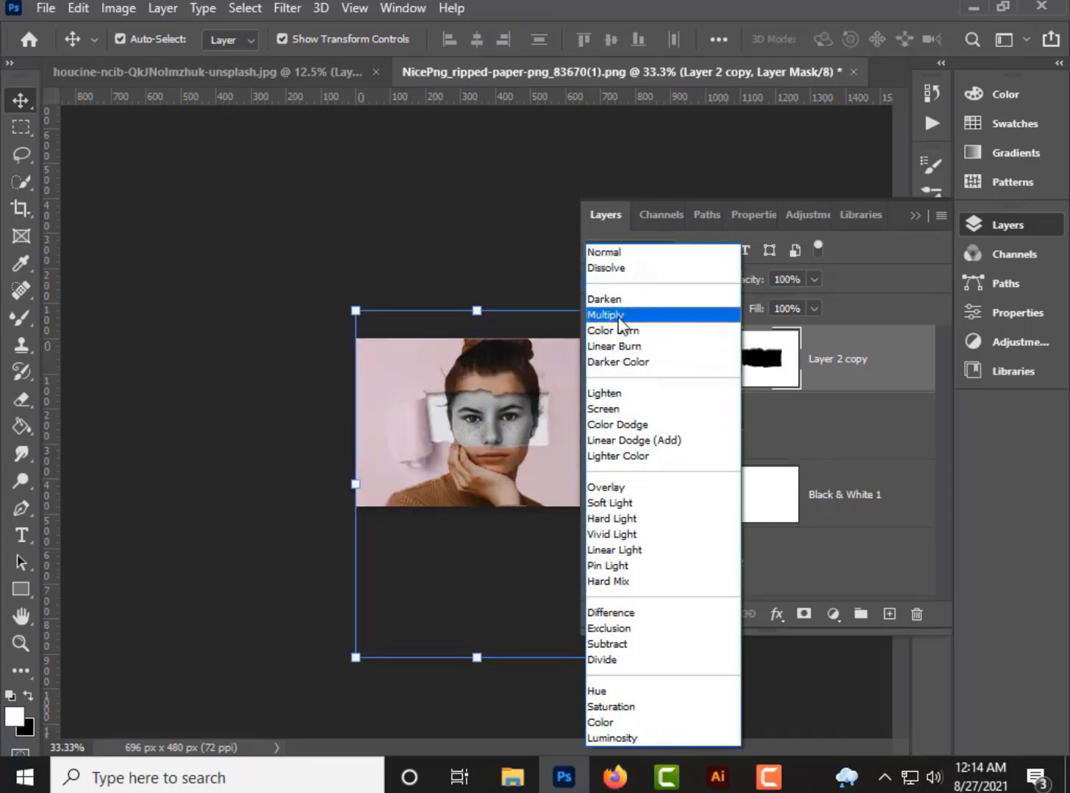
{"action": "left_click", "coordinate": [619, 316]}
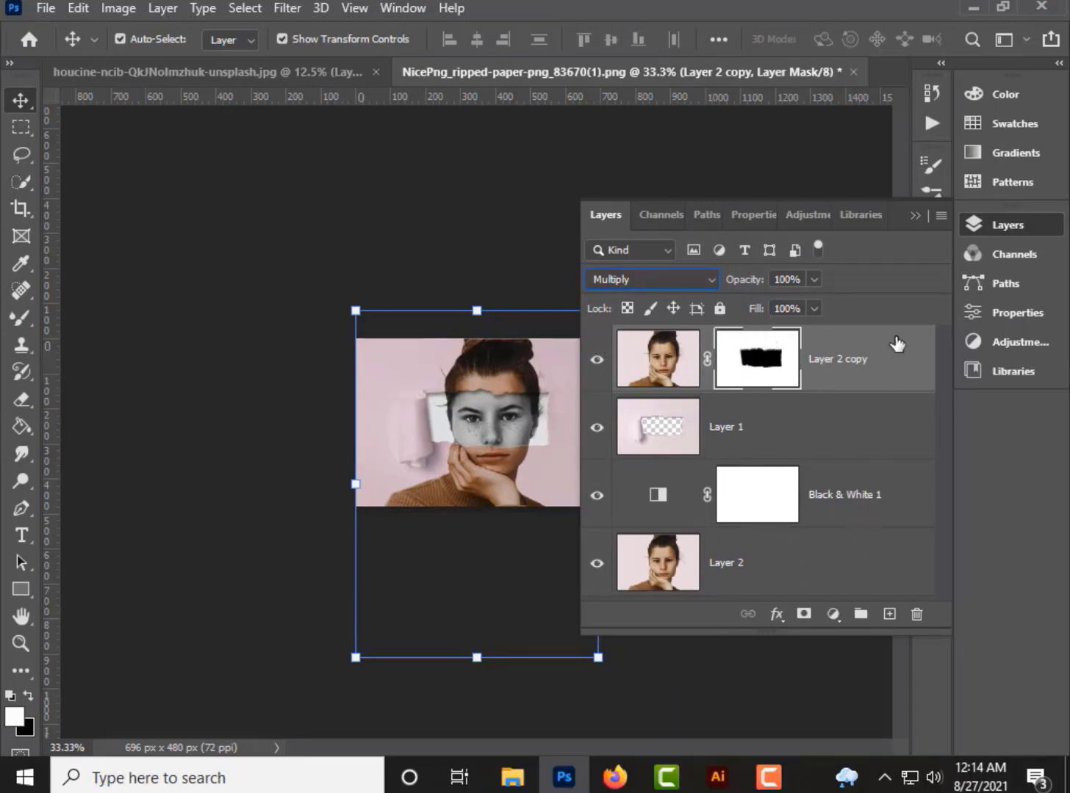
Apply a Drop Shadow layer style with Normal blend mode to Layer 2 copy
{"action": "right_click", "coordinate": [903, 367]}
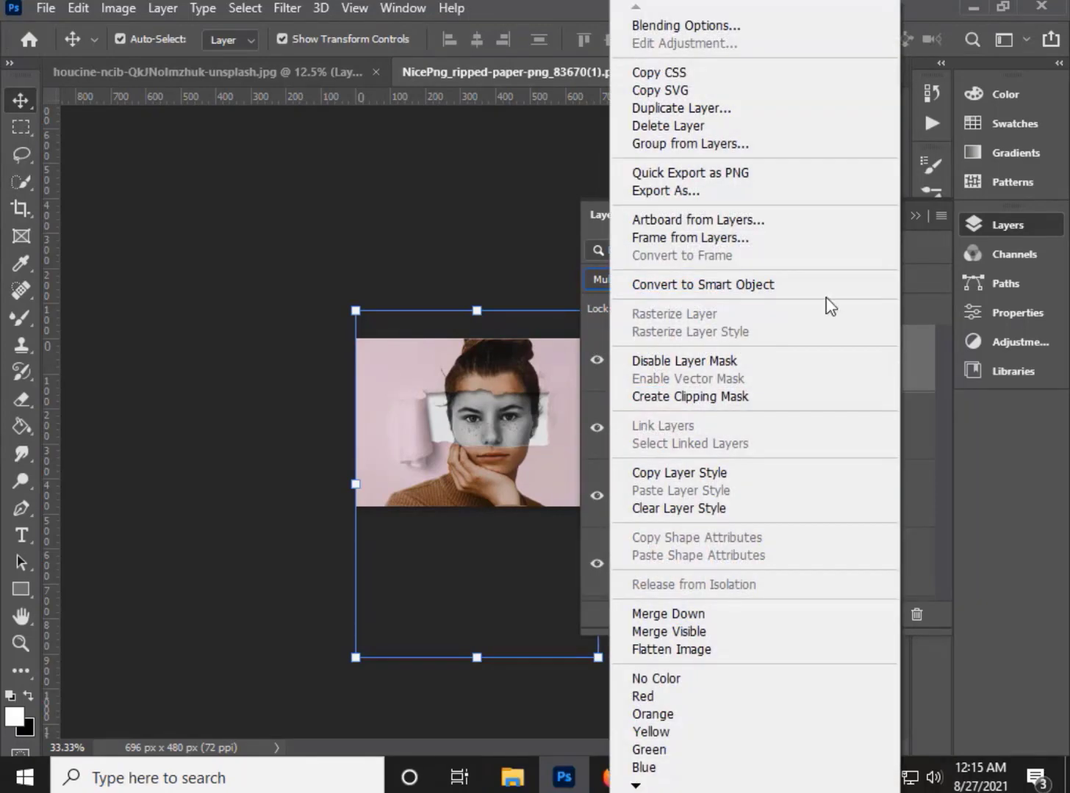
{"action": "left_click", "coordinate": [679, 30]}
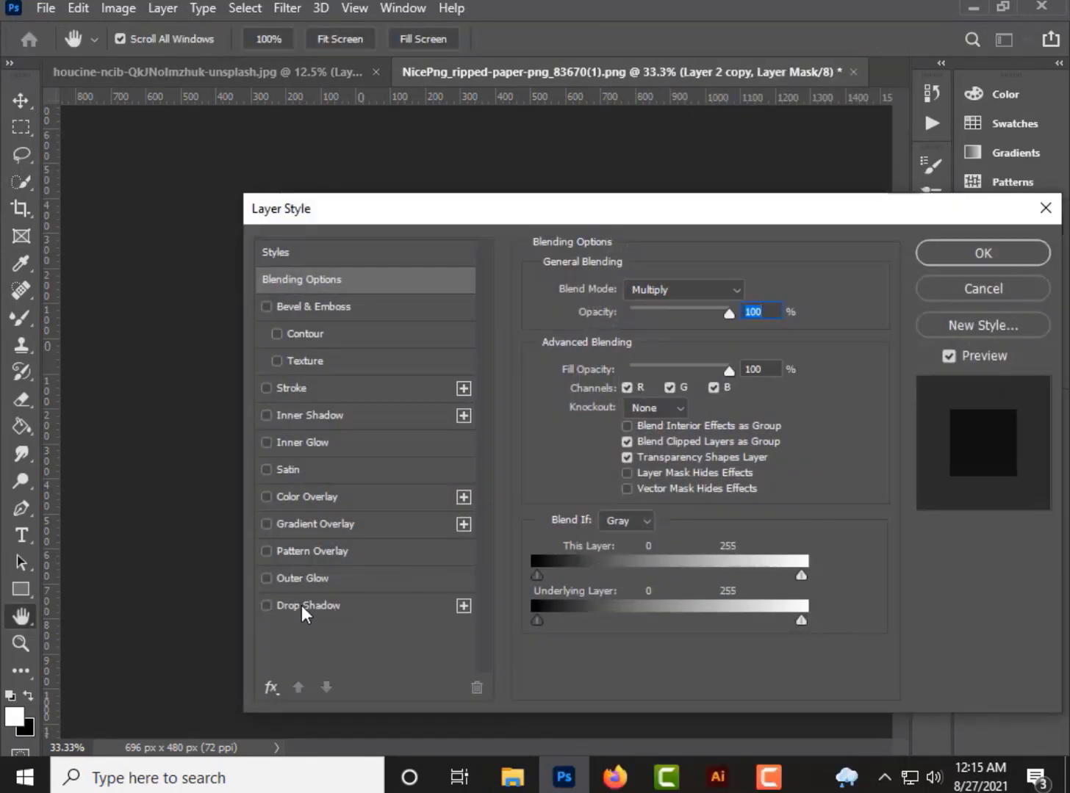
{"action": "left_click", "coordinate": [301, 605]}
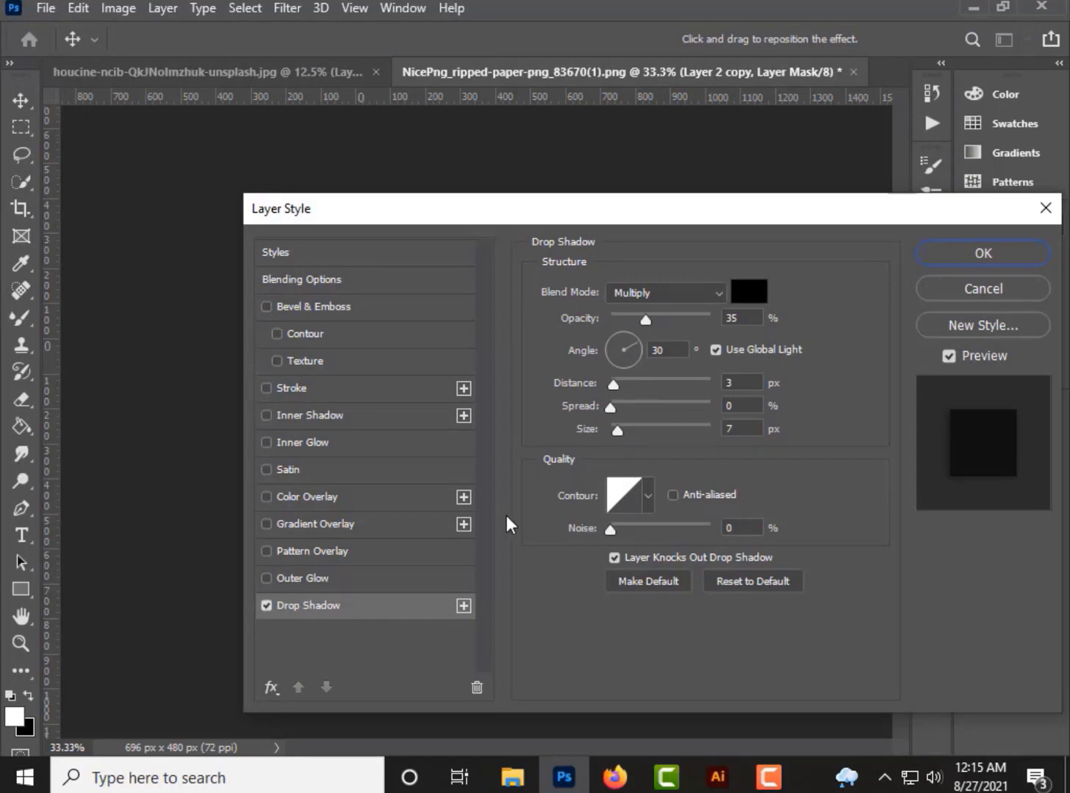
{"action": "mouse_move", "coordinate": [686, 211]}
{"action": "left_mouse_down"}
{"action": "mouse_move", "coordinate": [869, 432]}
{"action": "mouse_move", "coordinate": [998, 227]}
{"action": "mouse_move", "coordinate": [989, 198]}
{"action": "mouse_move", "coordinate": [678, 217]}
{"action": "left_mouse_up"}
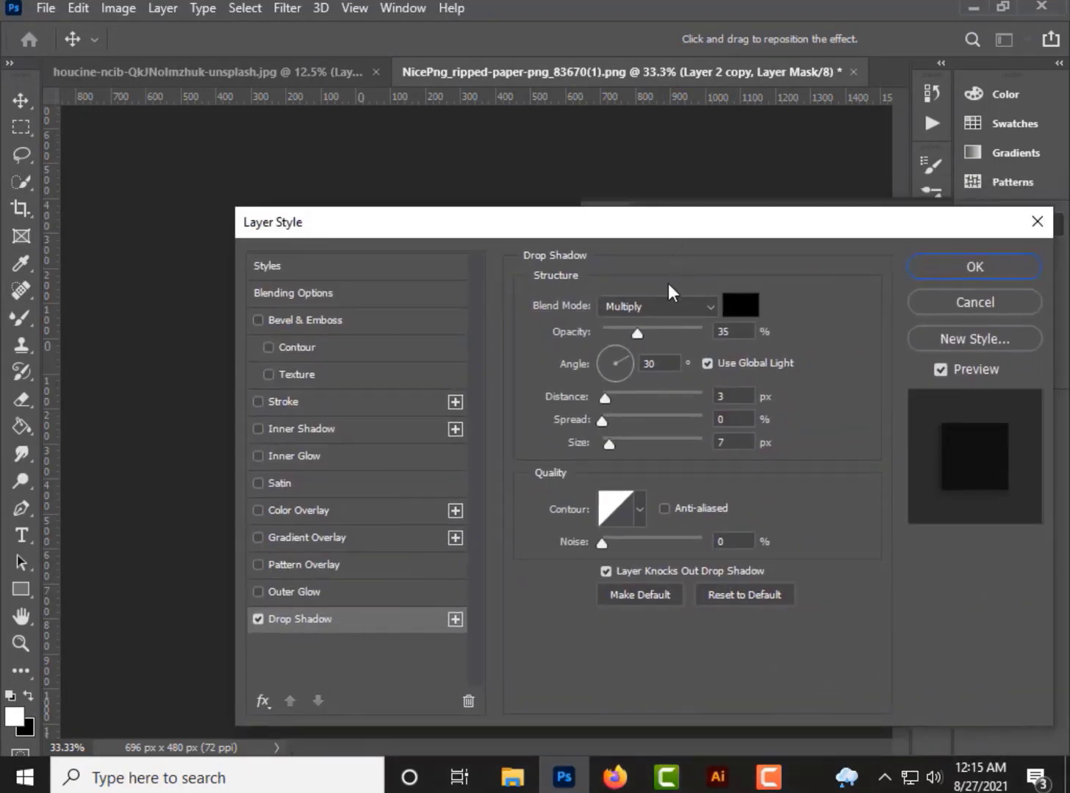
{"action": "left_click", "coordinate": [674, 305]}
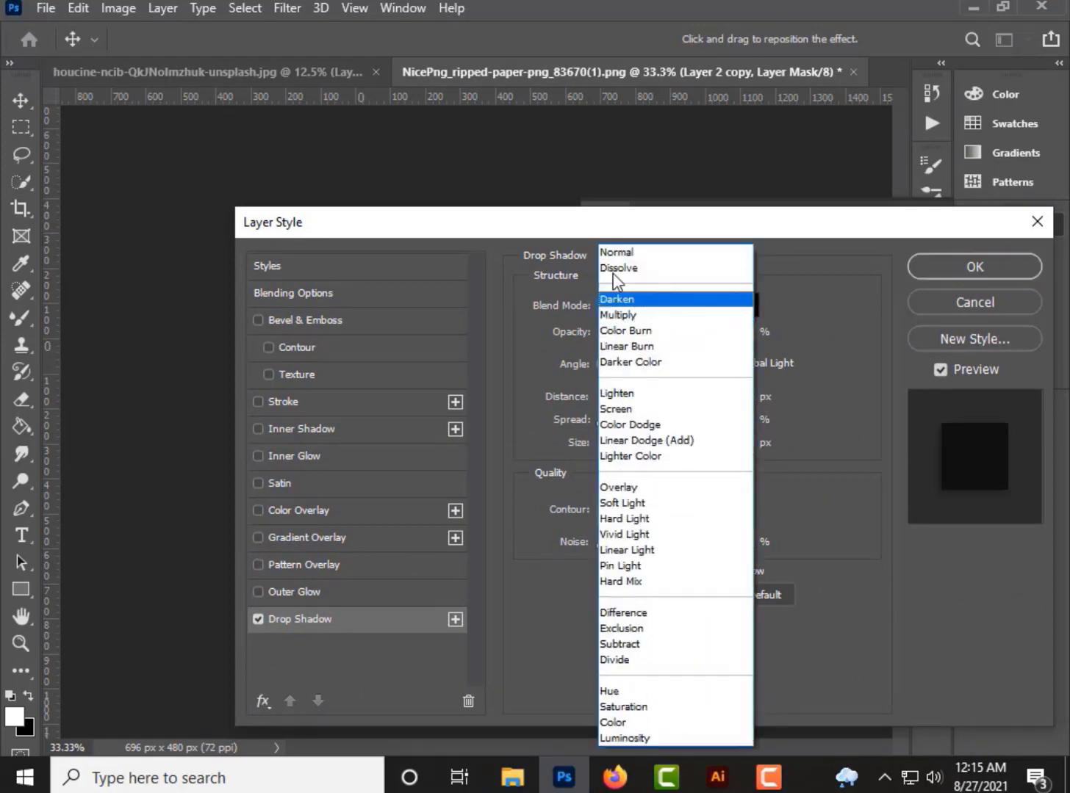
{"action": "left_click", "coordinate": [614, 252]}
{"action": "left_click_drag", "start_coordinate": [598, 228], "coordinate": [363, 318]}
{"action": "left_click", "coordinate": [739, 352]}
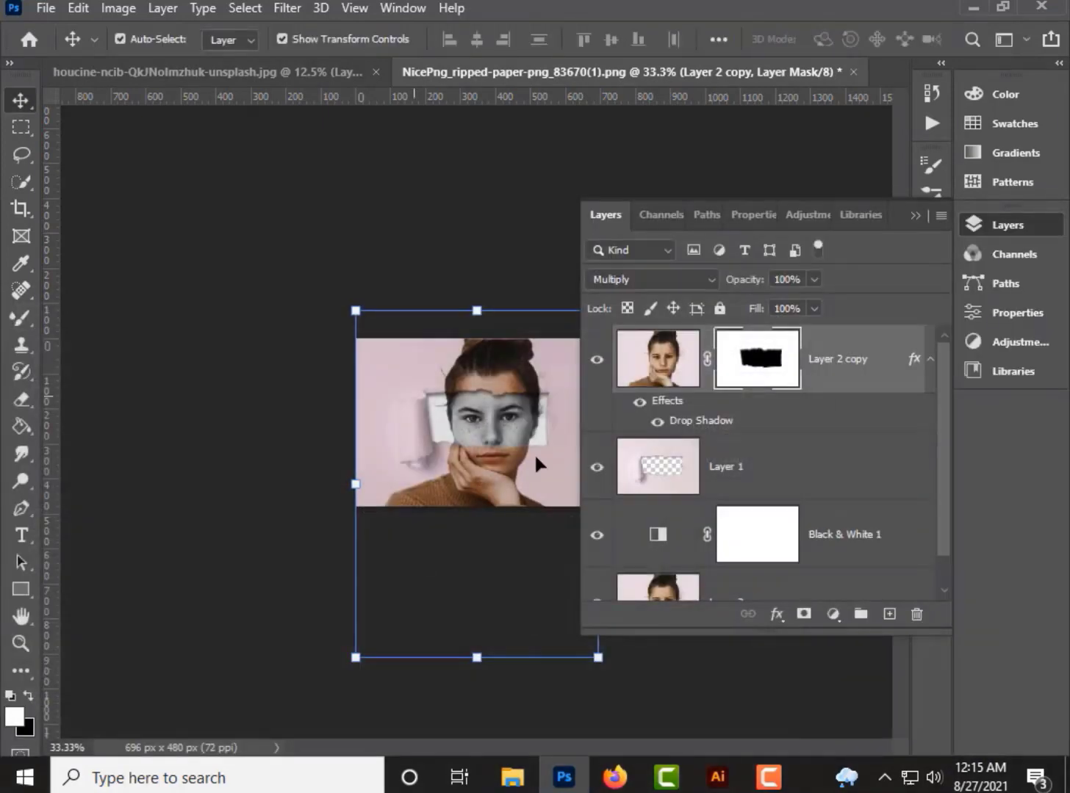
{"action": "left_click", "coordinate": [916, 215]}
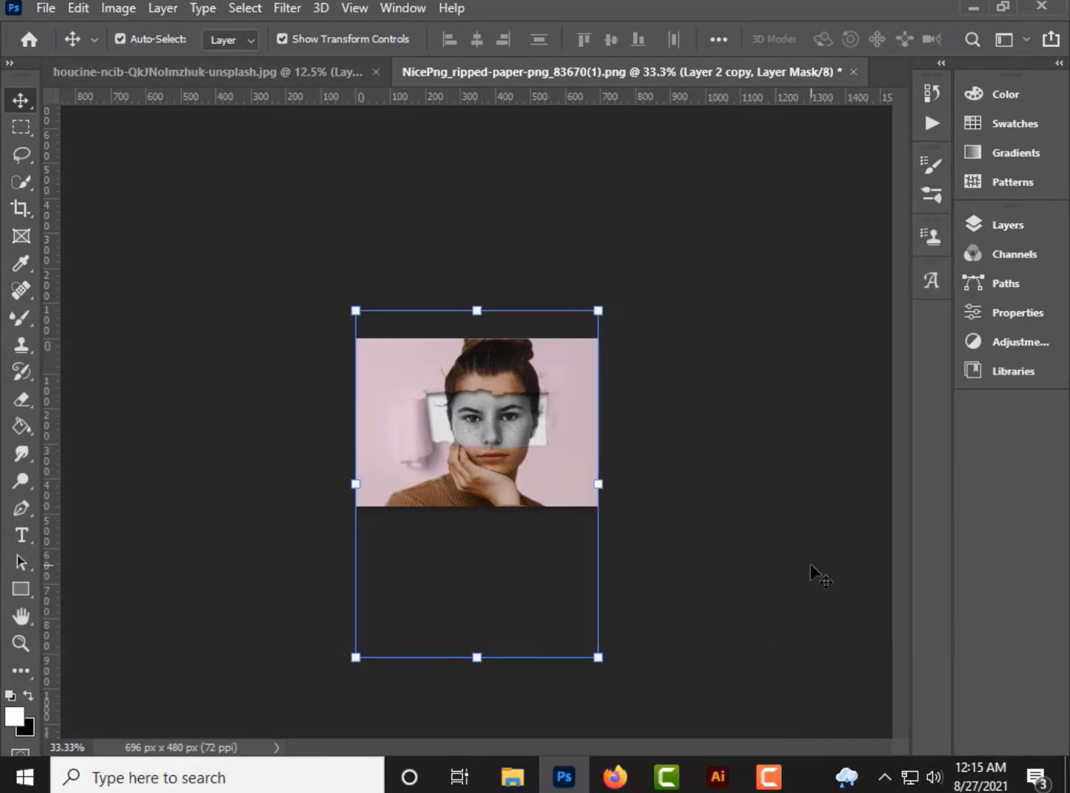
{"action": "key", "text": "ctrl+plus"}
{"action": "key", "text": "ctrl+plus"}
{"action": "key", "text": "ctrl+plus"}
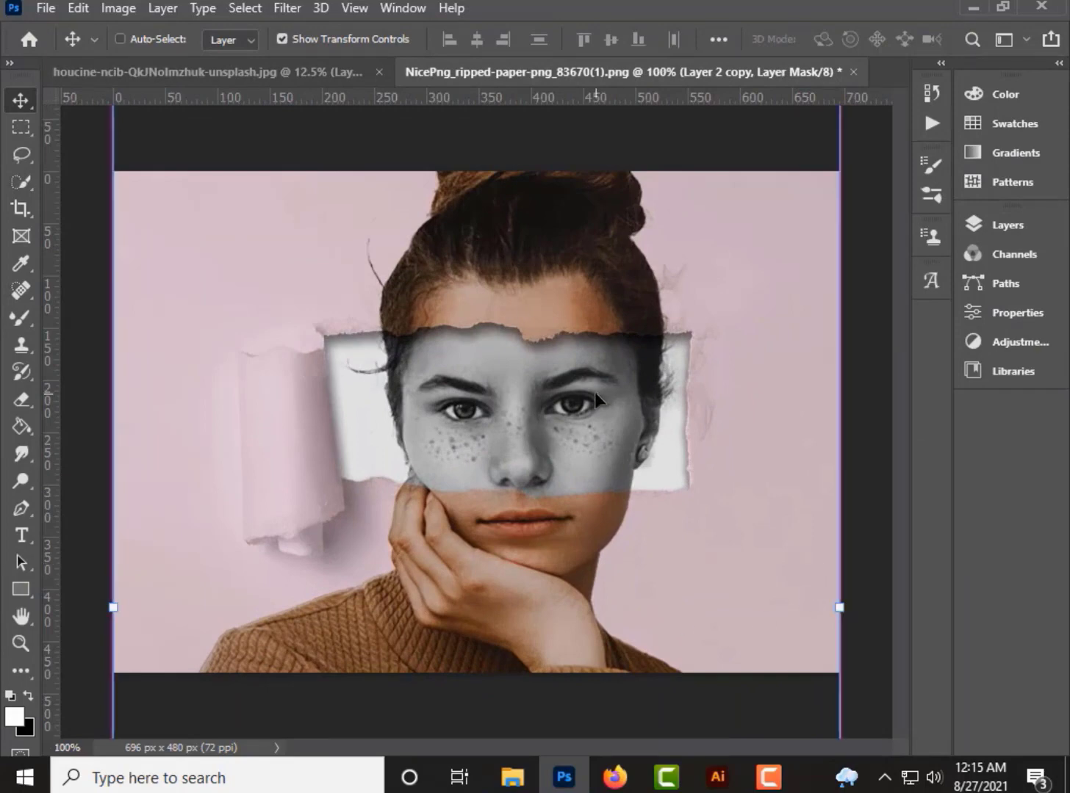
{"action": "key", "text": "ctrl+minus"}
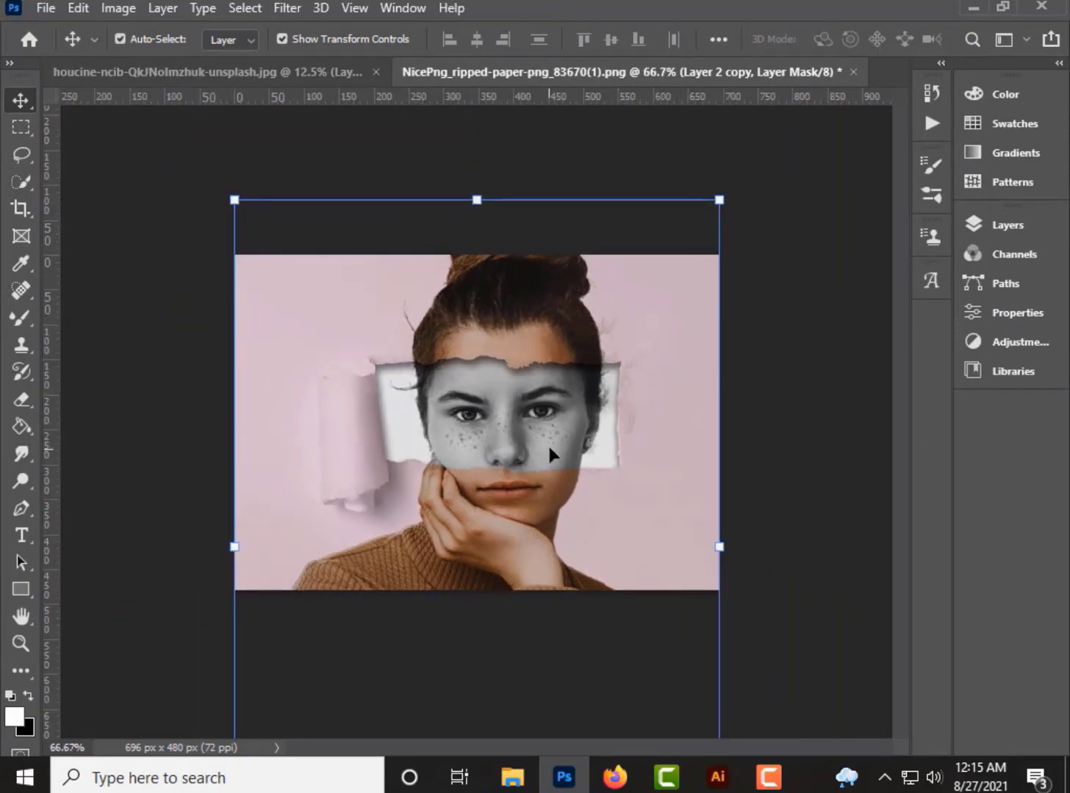